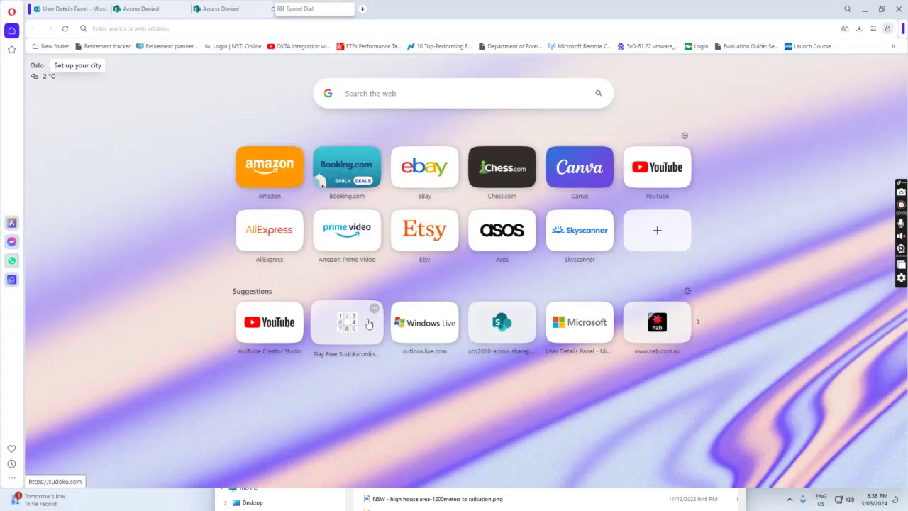
Step: Bring the File Explorer Desktop window to the front, move it higher, and bring up Word
click(330, 503)
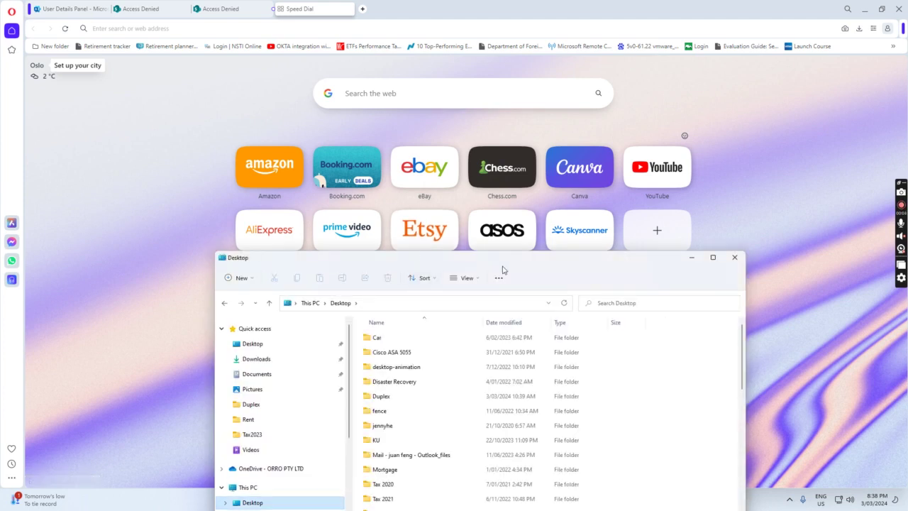
drag(510, 268, 519, 91)
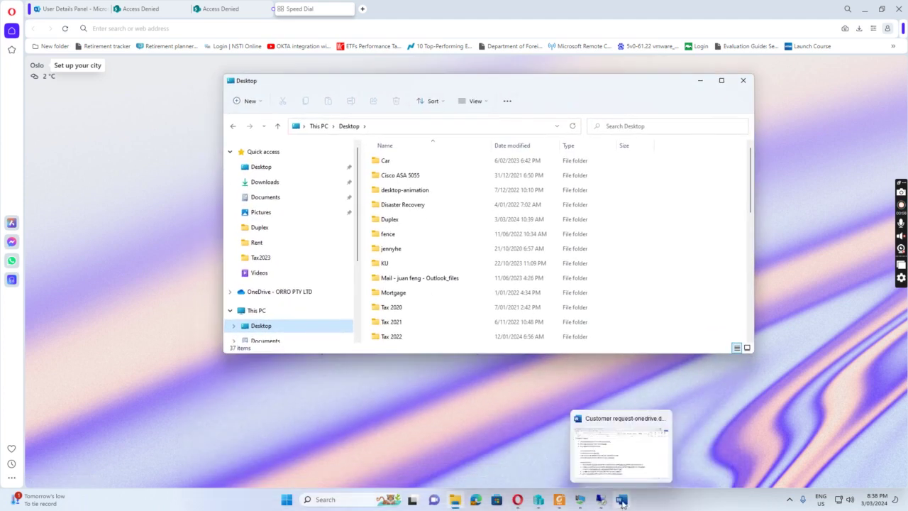
click(621, 500)
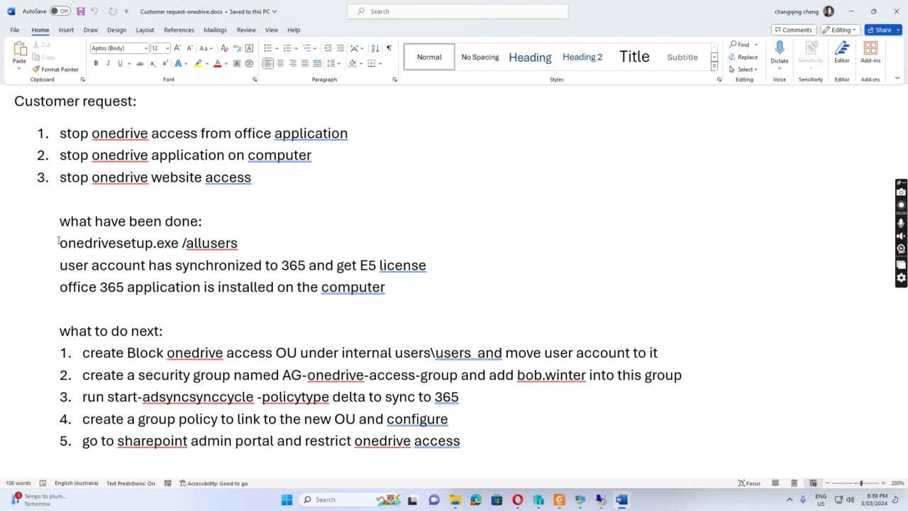
Step: Select the 'onedrivesetup.exe /allusers' line in the Customer request-onedrive.docx notes
drag(60, 243, 246, 244)
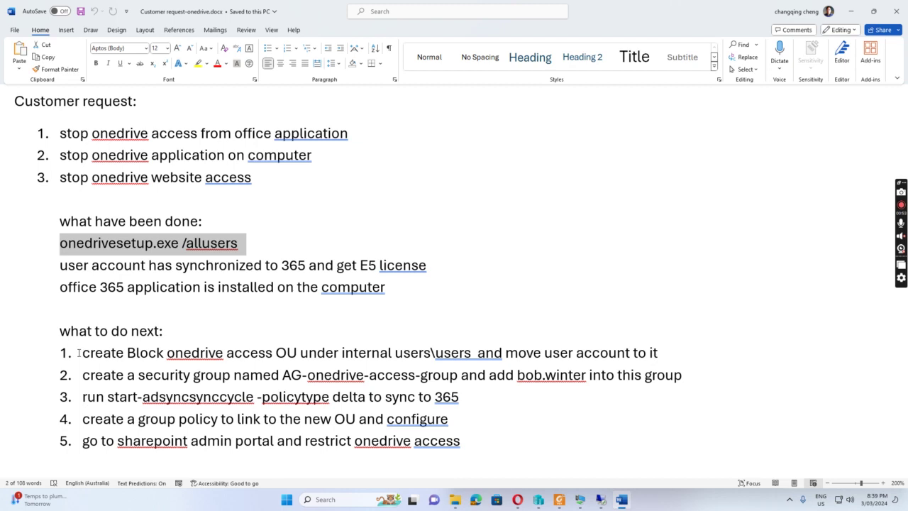
drag(78, 353, 299, 353)
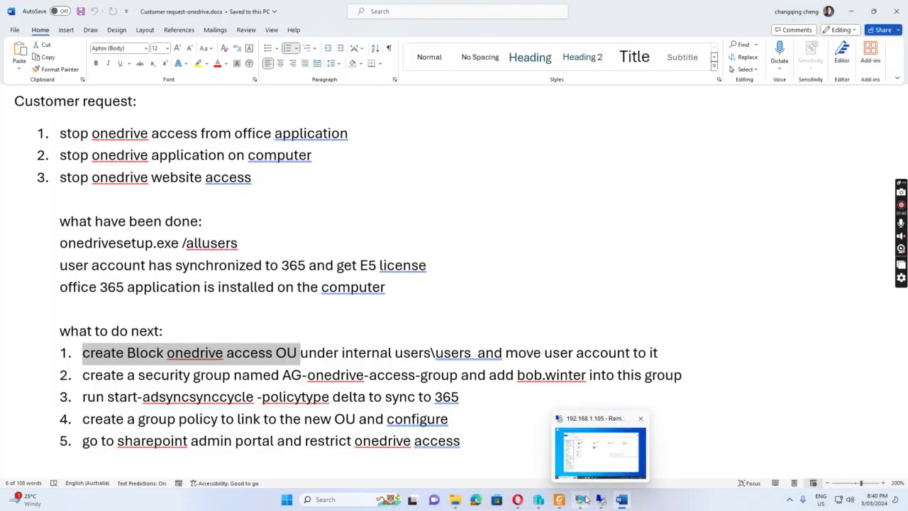
Step: On the VM, view the Block Onedrive access OU under Internal users\Users in ADUC
click(584, 500)
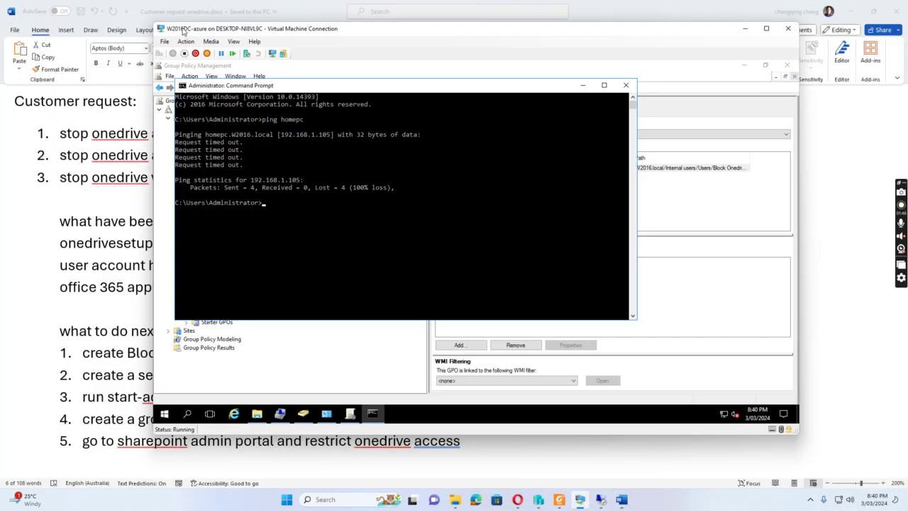
click(584, 86)
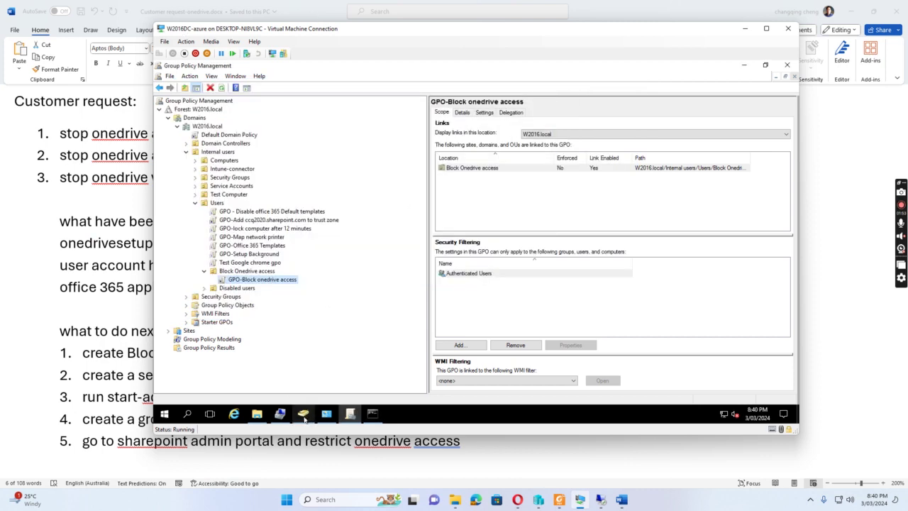
click(304, 415)
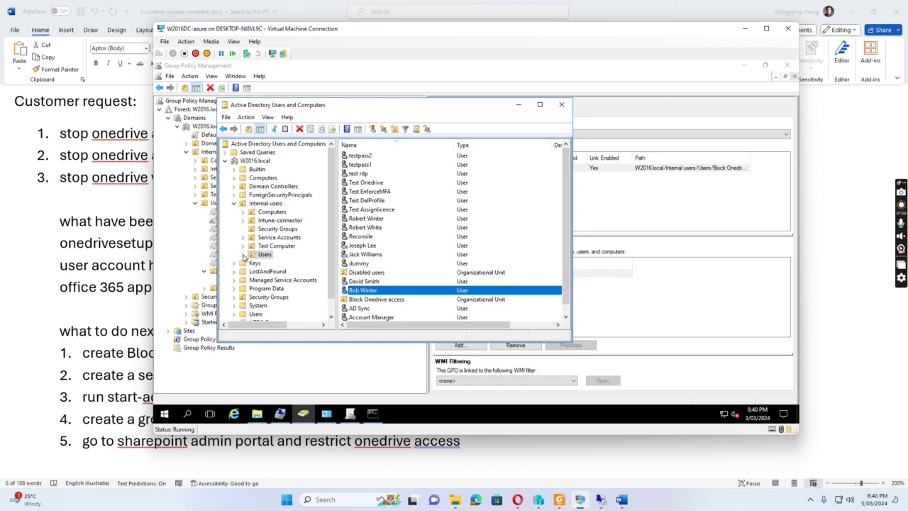
click(243, 255)
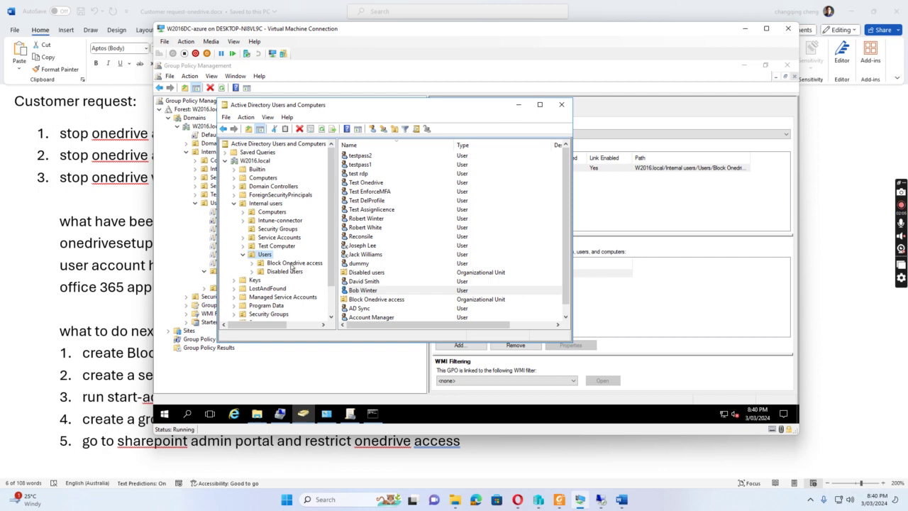
click(291, 264)
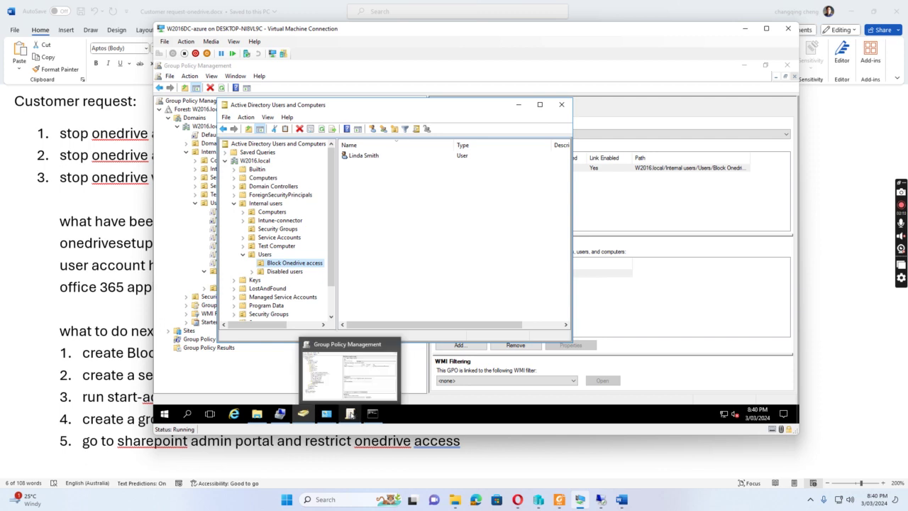
click(350, 414)
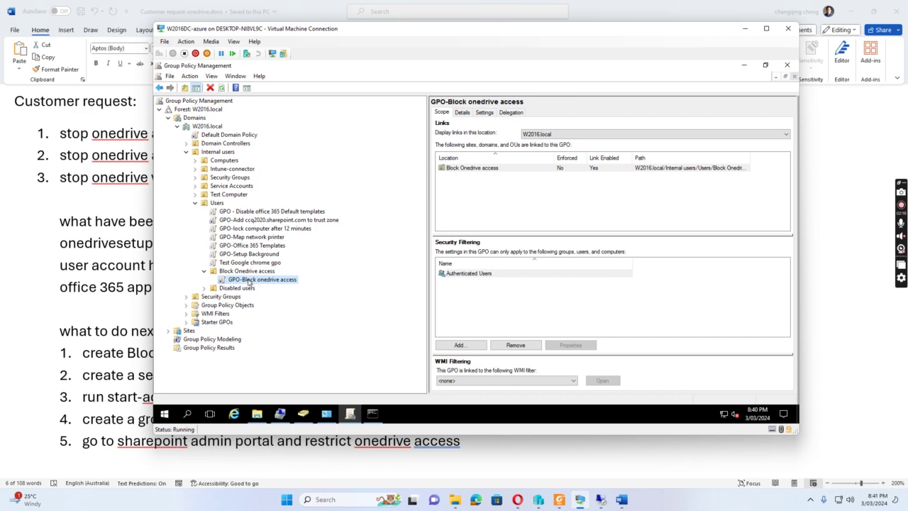
Step: Edit GPO-Block onedrive access in a maximized editor with User Configuration > Policies expanded
click(248, 280)
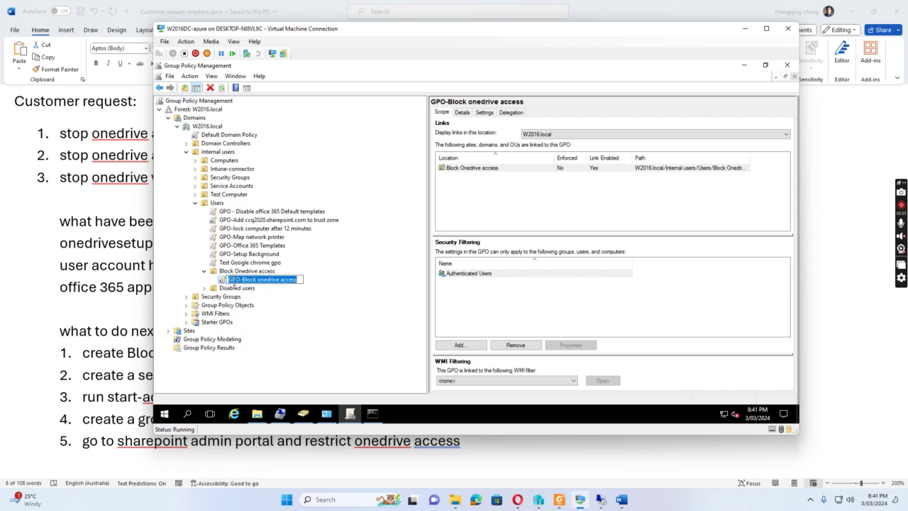
key(Escape)
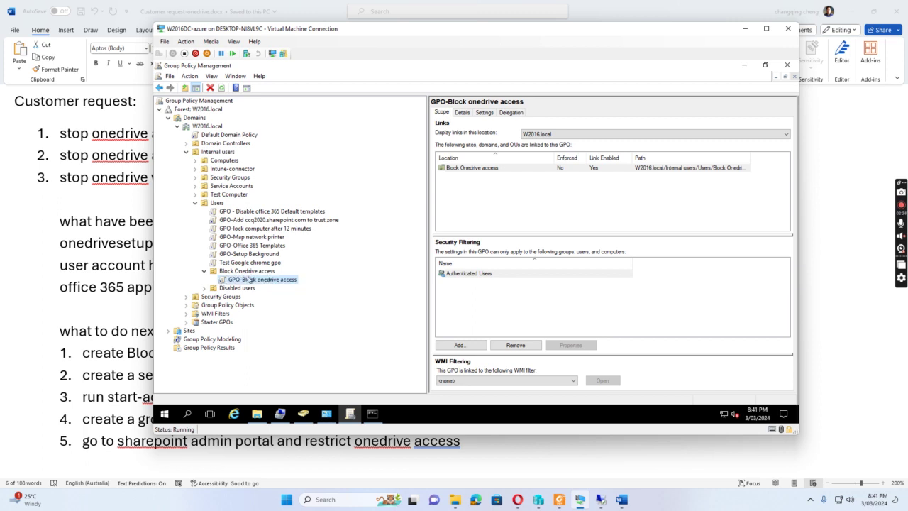
right_click(247, 280)
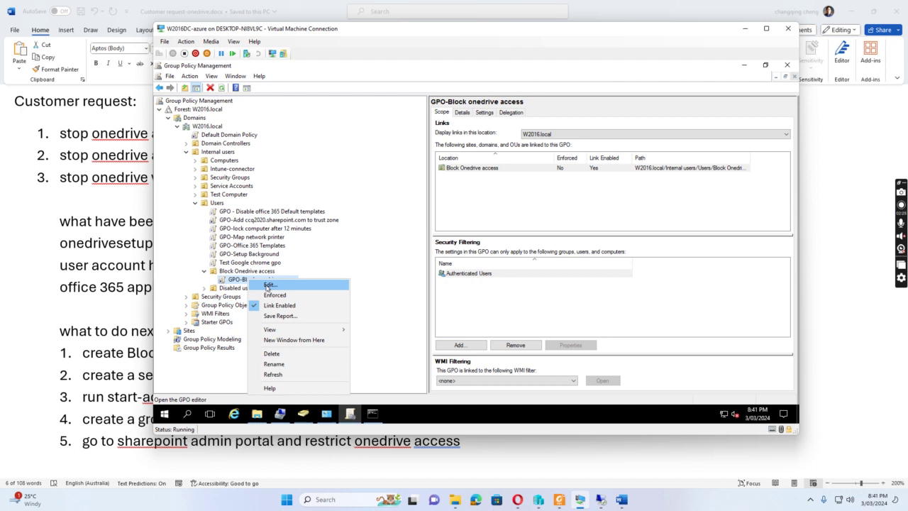
click(269, 284)
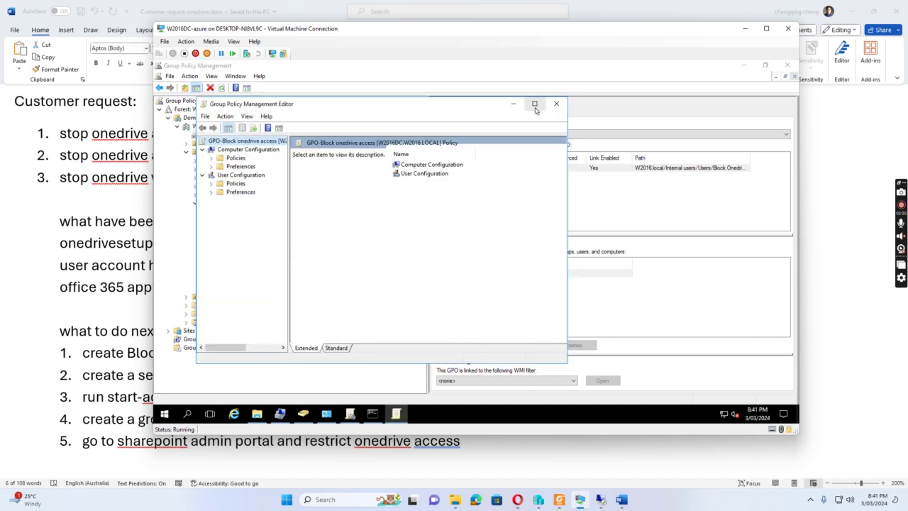
click(534, 103)
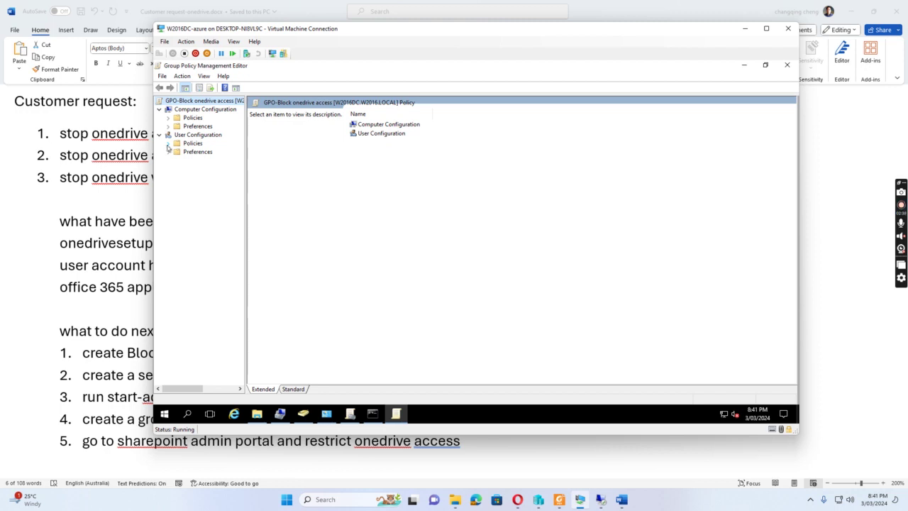
click(168, 145)
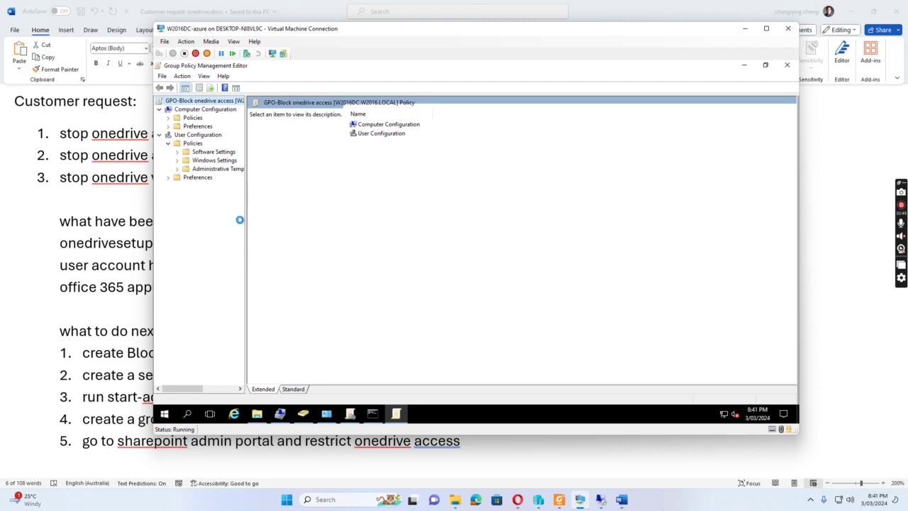
Step: Browse to Microsoft Office 2016 > Miscellaneous and select 'Hide Microsoft cloud-based file locations in the Backstage view'
drag(247, 228, 331, 231)
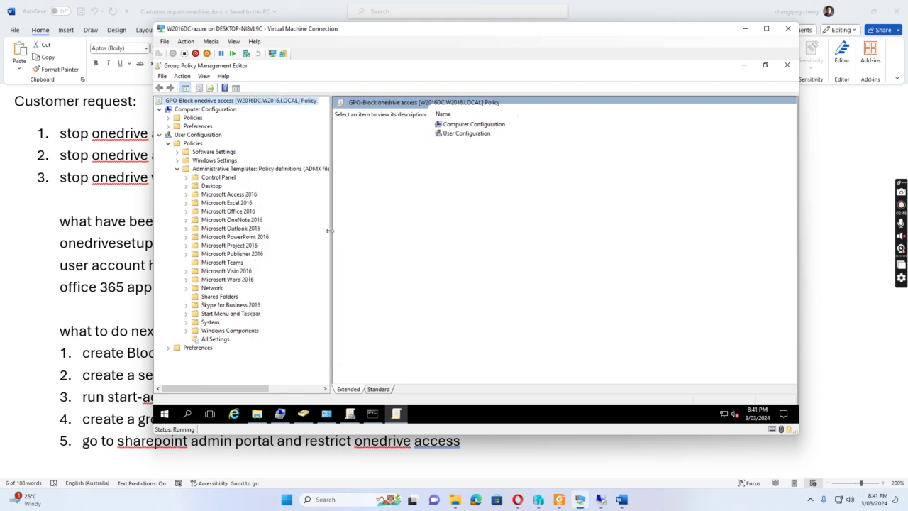
click(186, 212)
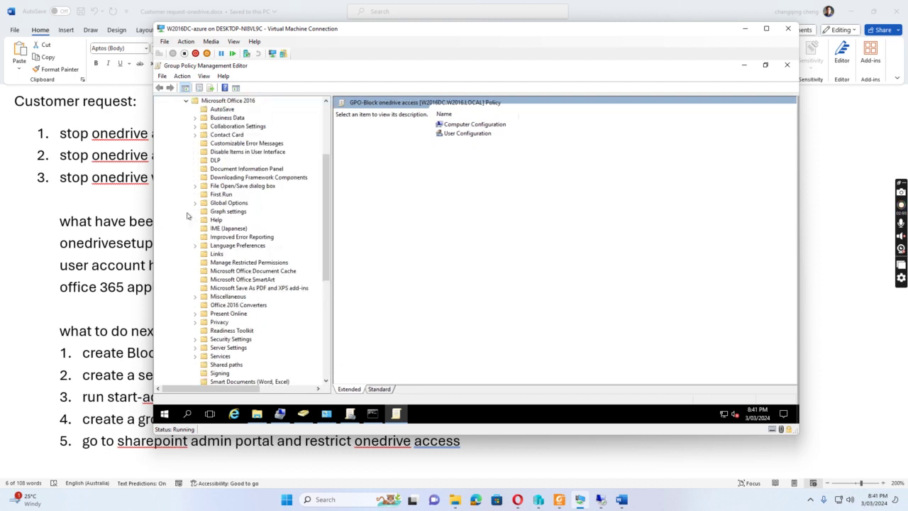
click(227, 101)
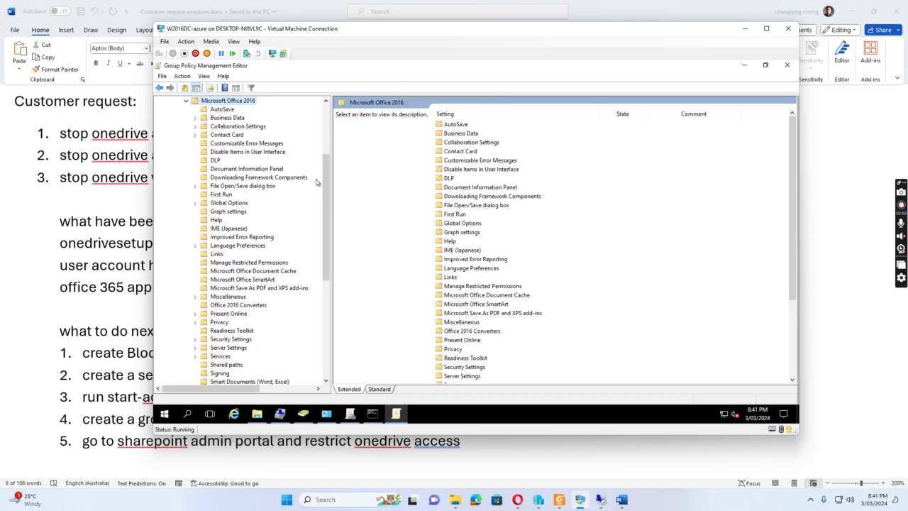
drag(326, 186, 329, 232)
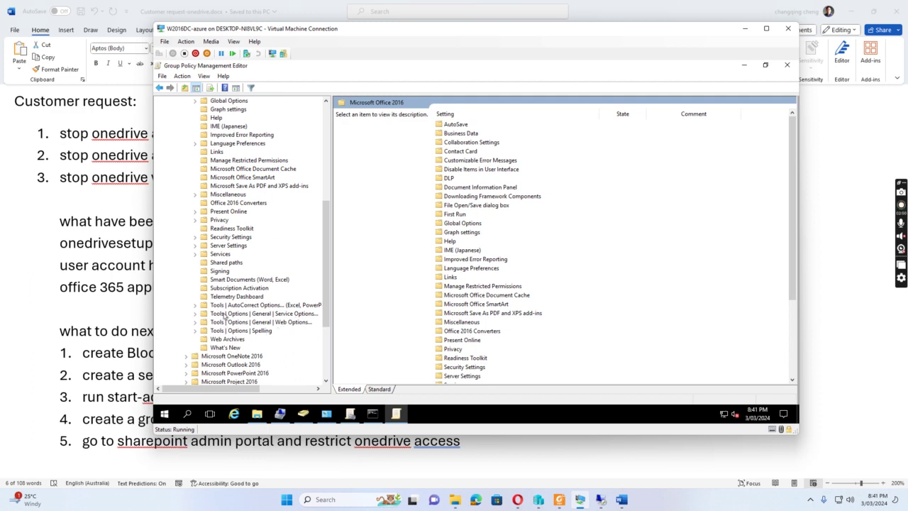
click(236, 195)
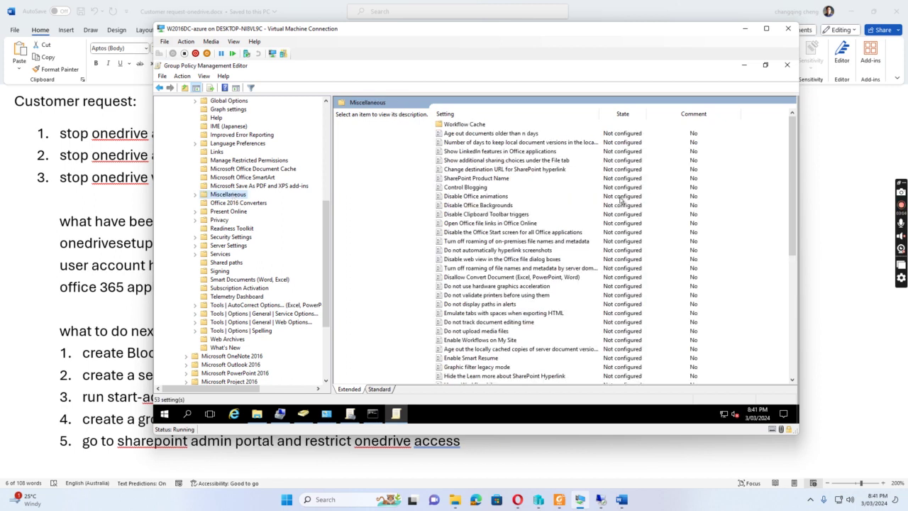
scroll(622, 200, down, 8)
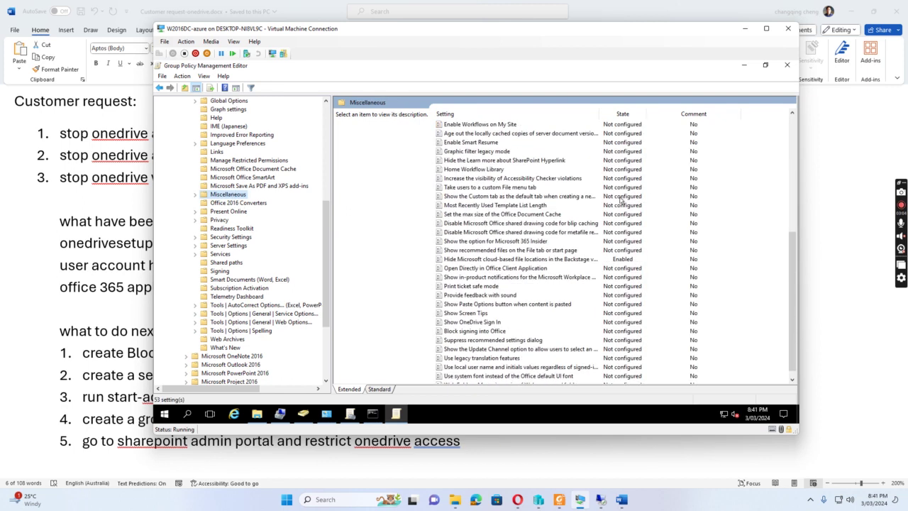
click(488, 260)
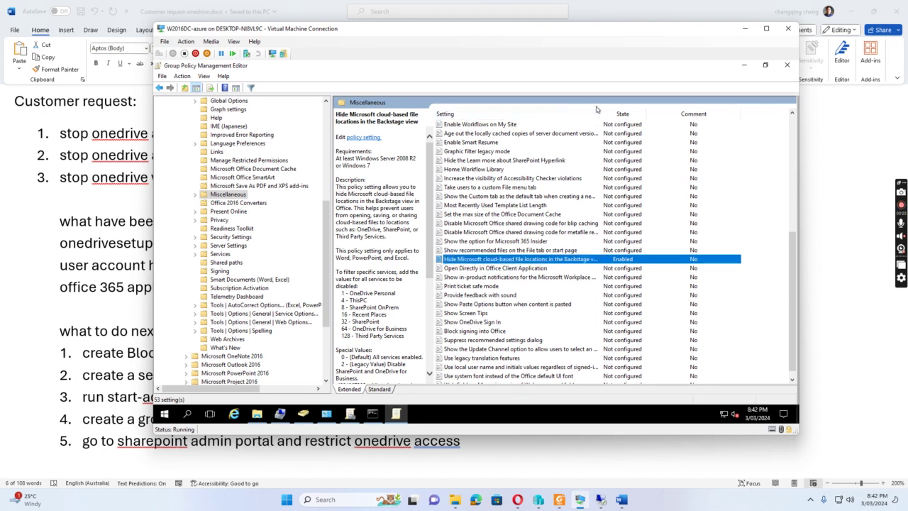
Step: Widen the Setting column and review the Backstage cloud-locations policy (Enabled, value 64) unchanged
drag(600, 117, 650, 117)
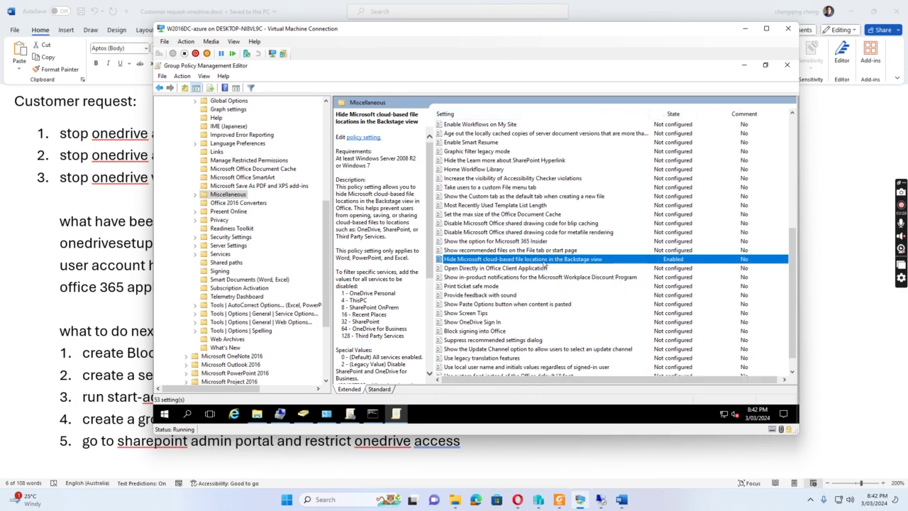
double_click(544, 259)
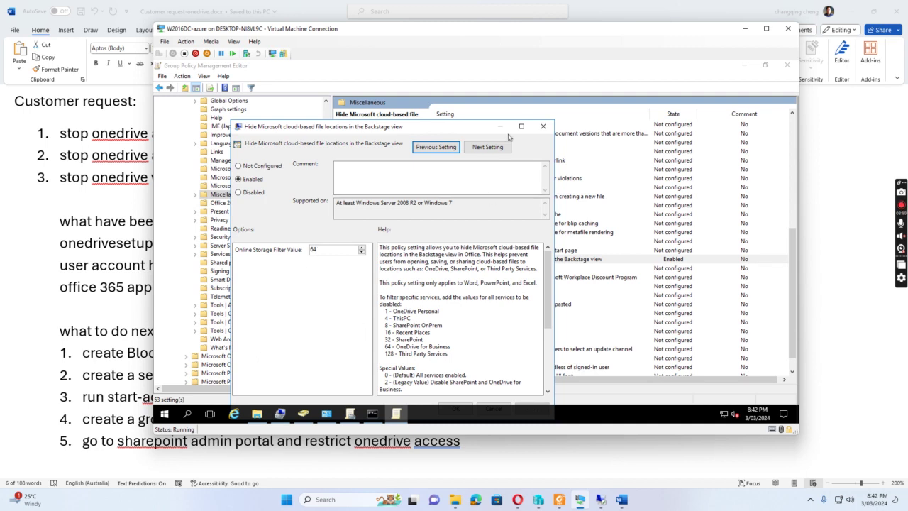
click(544, 128)
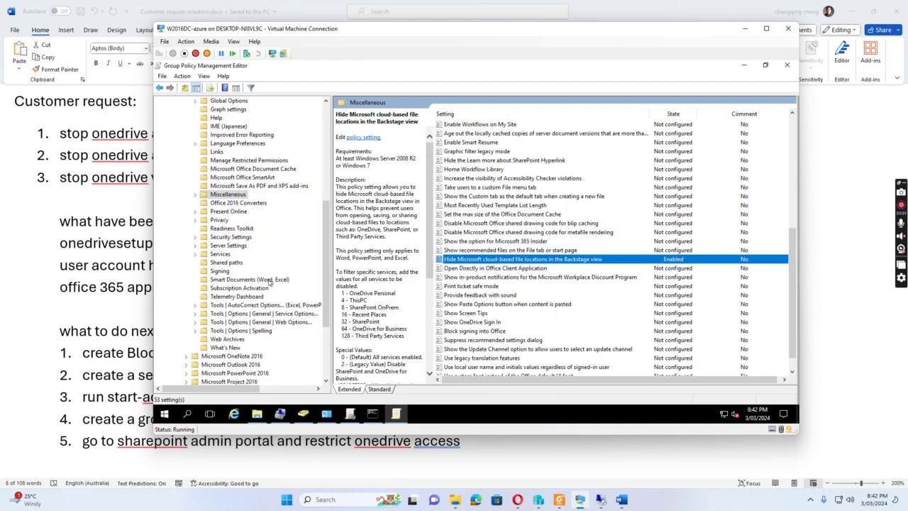
Step: Check Excel 2016's Save > Default file location policy set to H:\, then cancel
drag(323, 224, 328, 158)
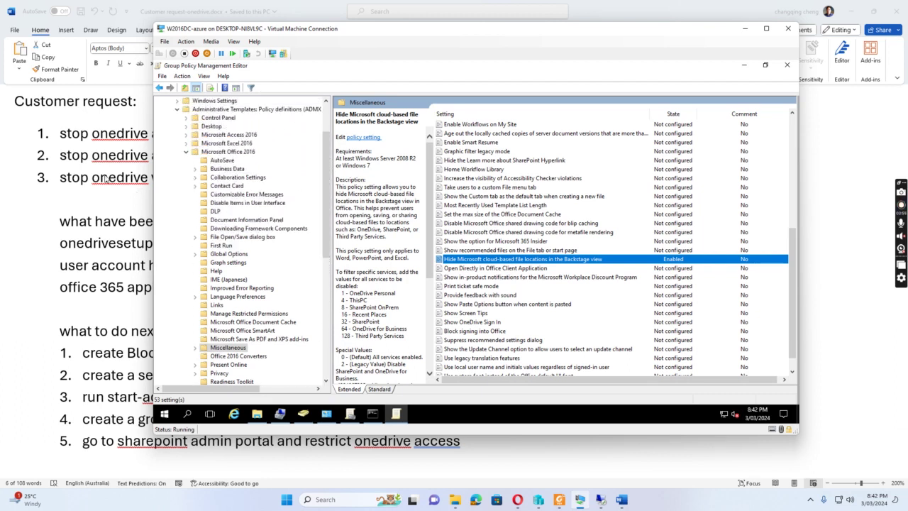
click(185, 144)
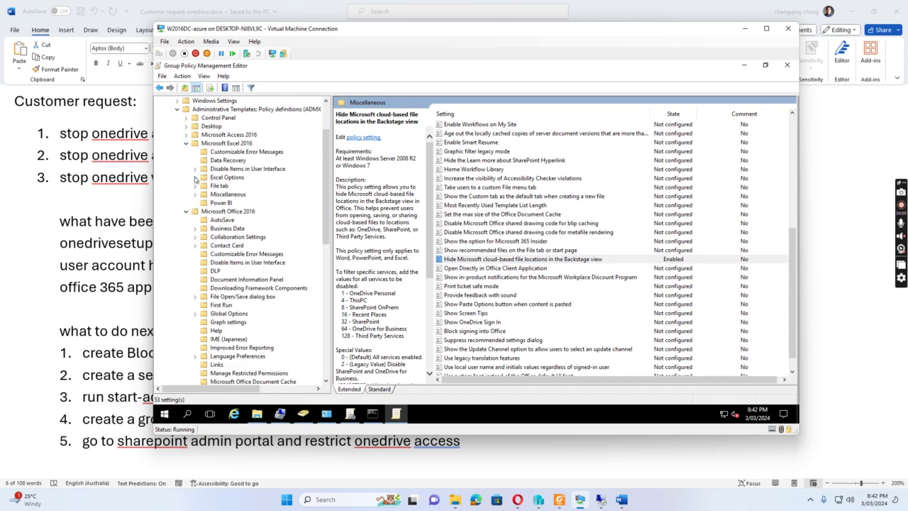
click(195, 177)
click(225, 187)
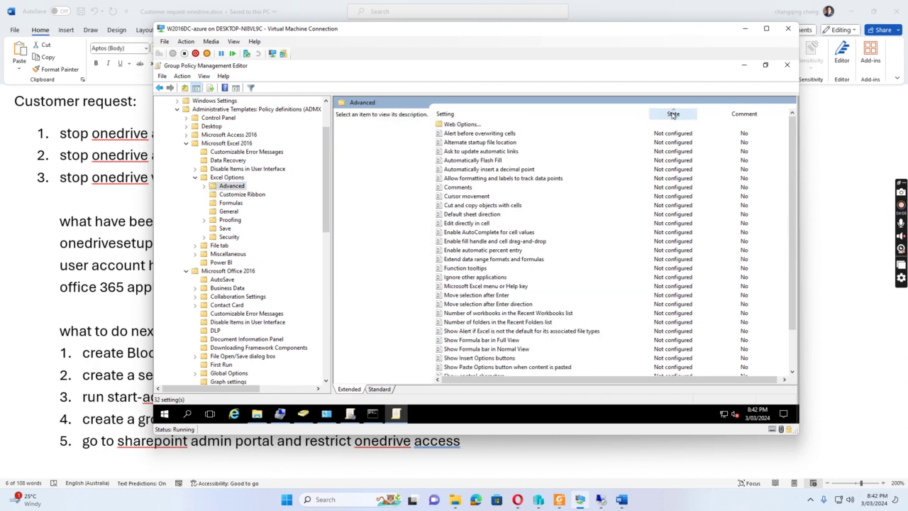
click(224, 228)
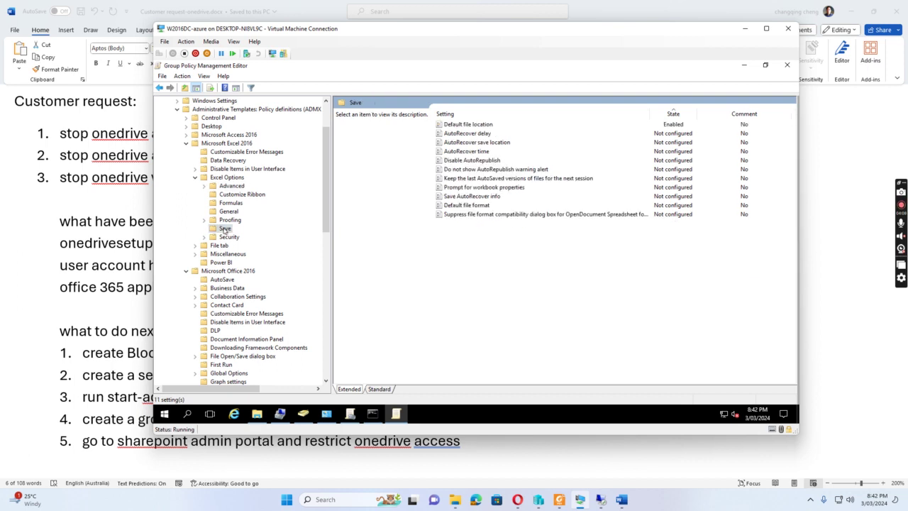
double_click(461, 128)
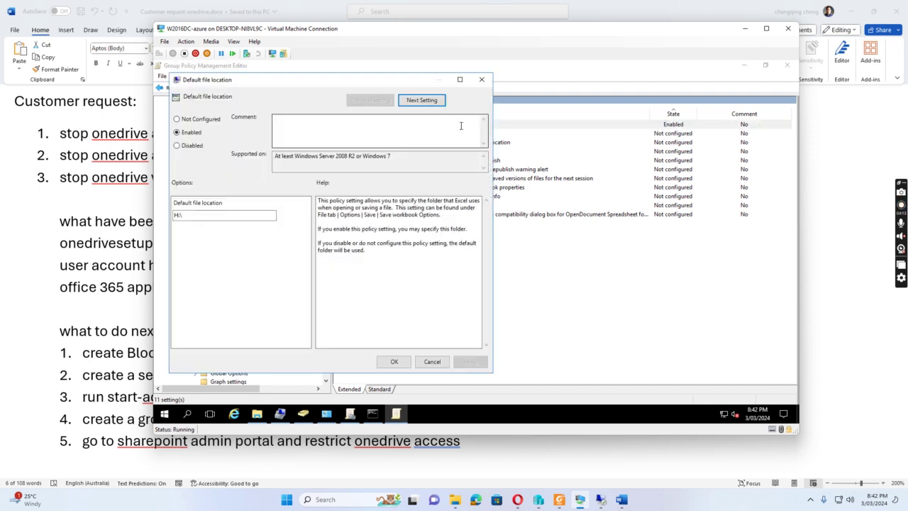
click(184, 217)
drag(184, 217, 172, 217)
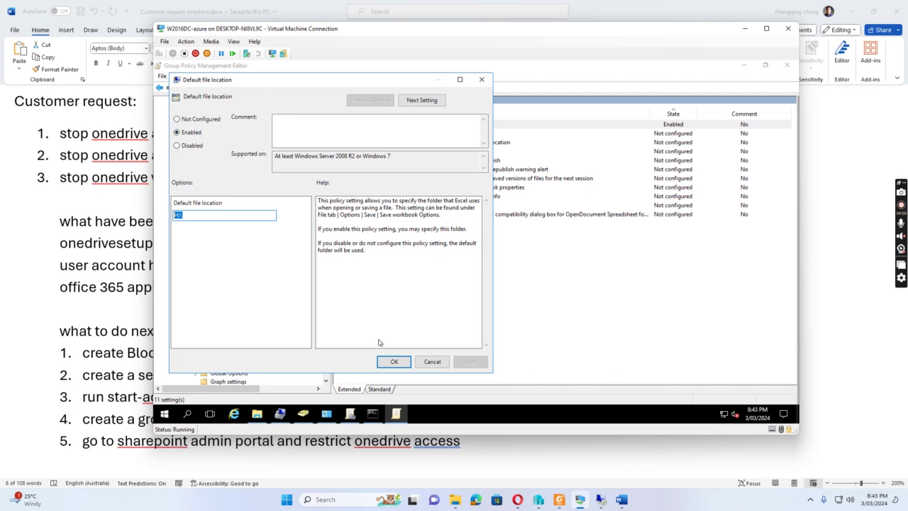
click(433, 361)
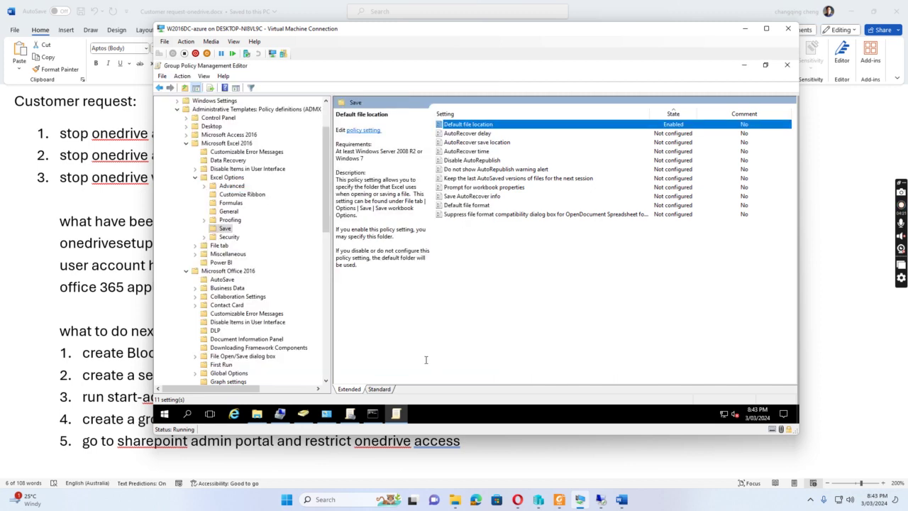
Step: Open Word 2016's Advanced > File Locations > Default File Location policy, Enabled at H:\
scroll(328, 235, down, 6)
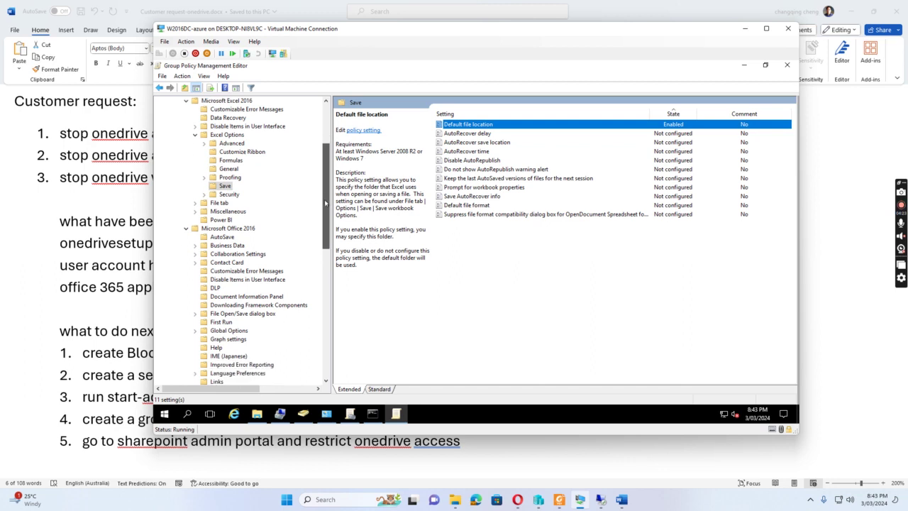
scroll(330, 243, down, 6)
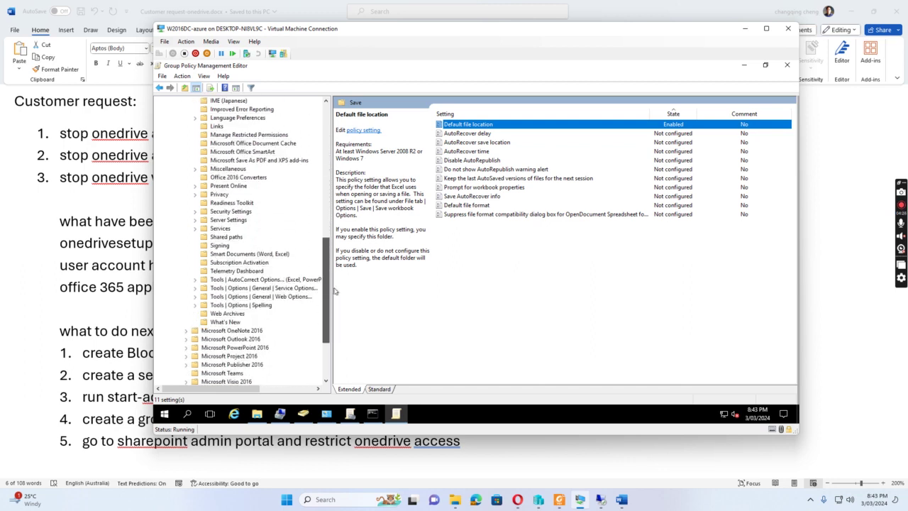
scroll(292, 322, down, 1)
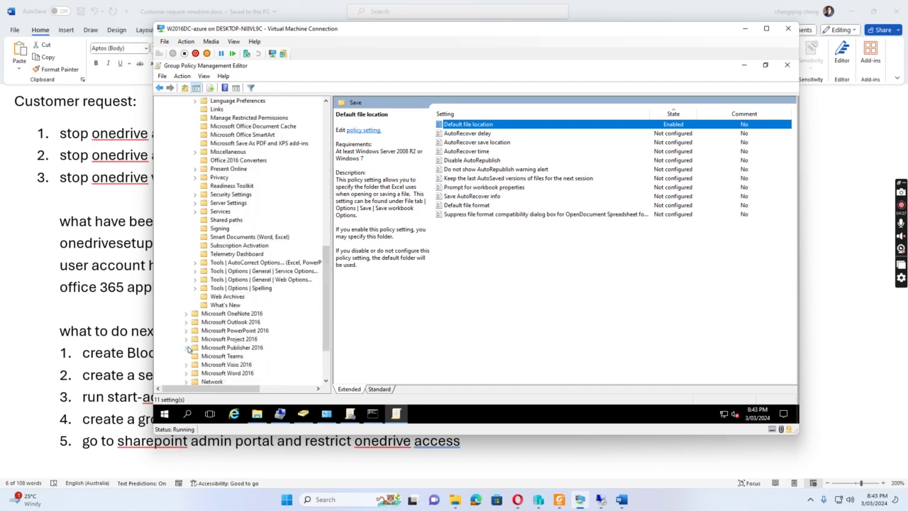
scroll(192, 362, down, 1)
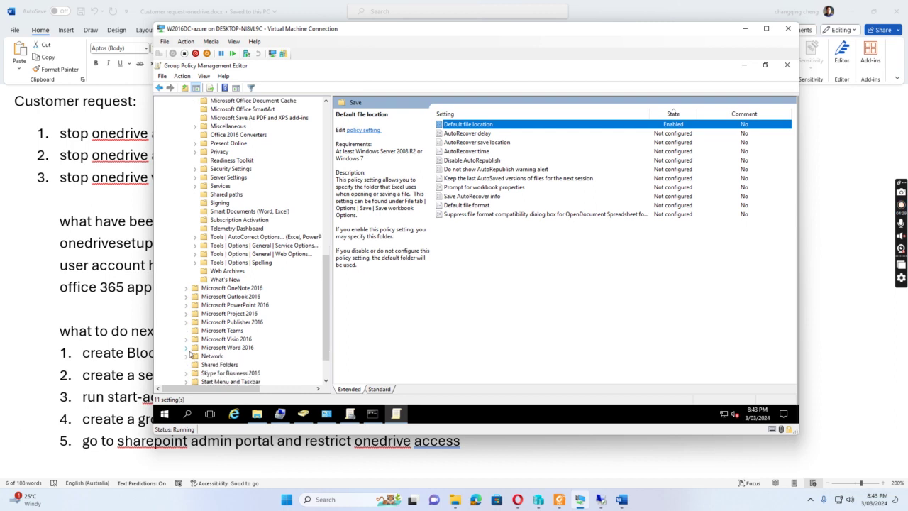
click(186, 347)
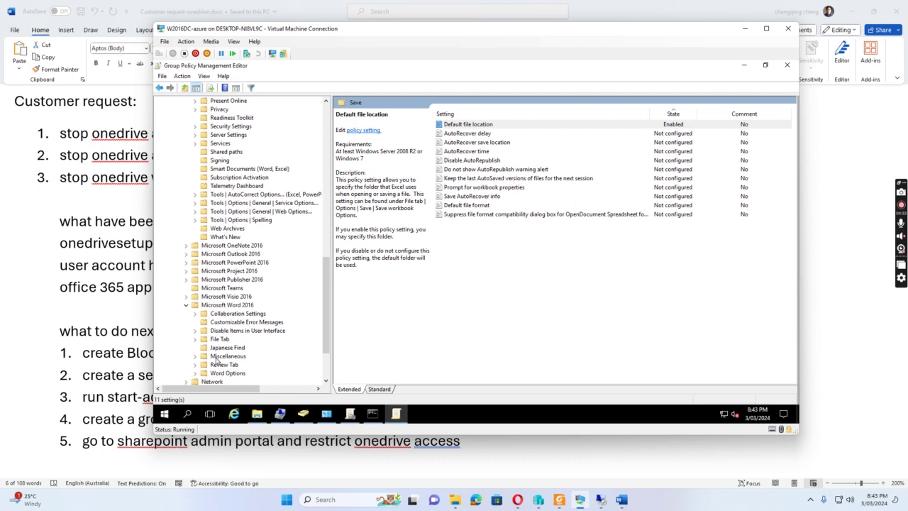
click(226, 356)
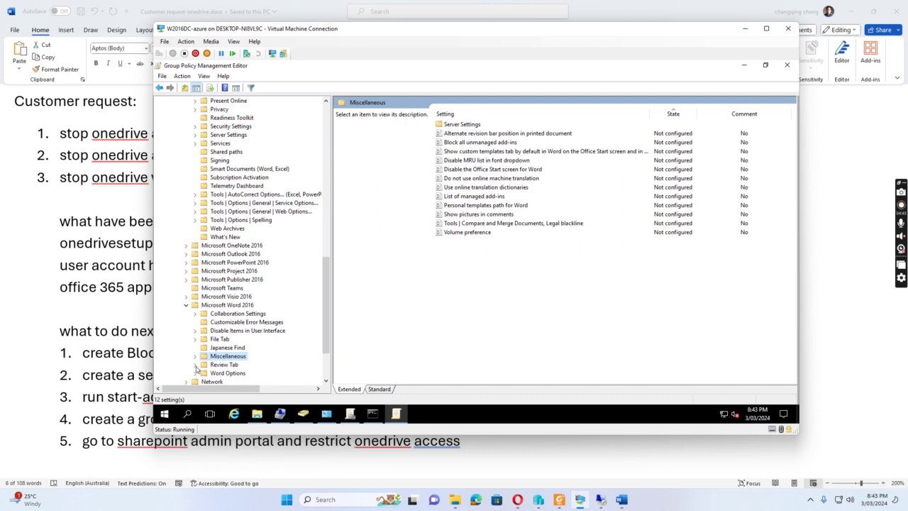
click(219, 373)
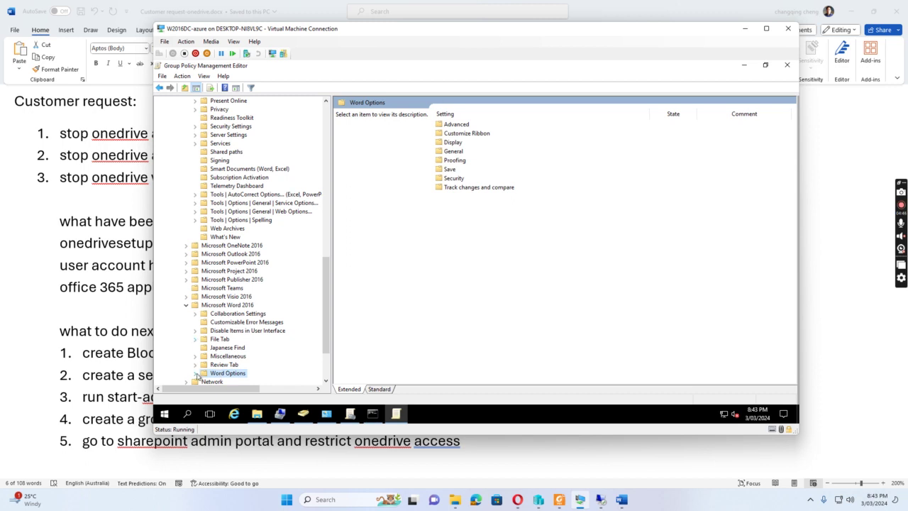
click(196, 373)
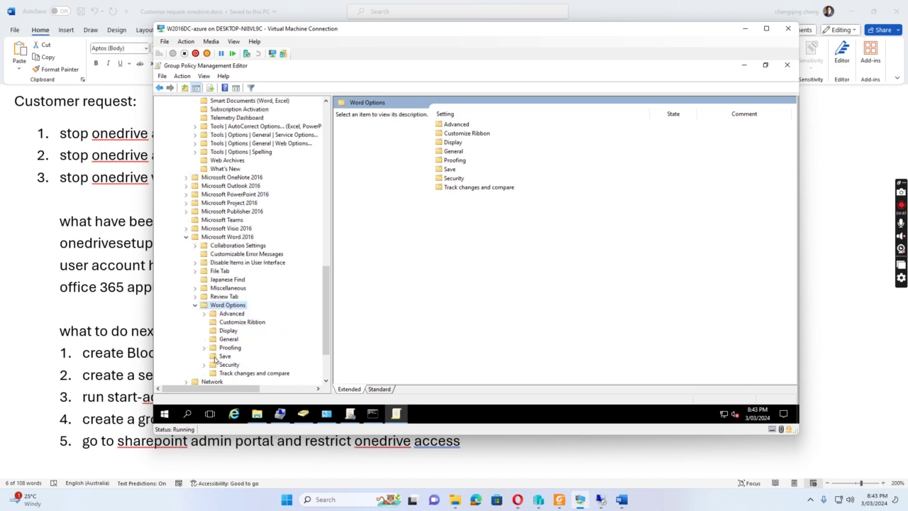
click(222, 315)
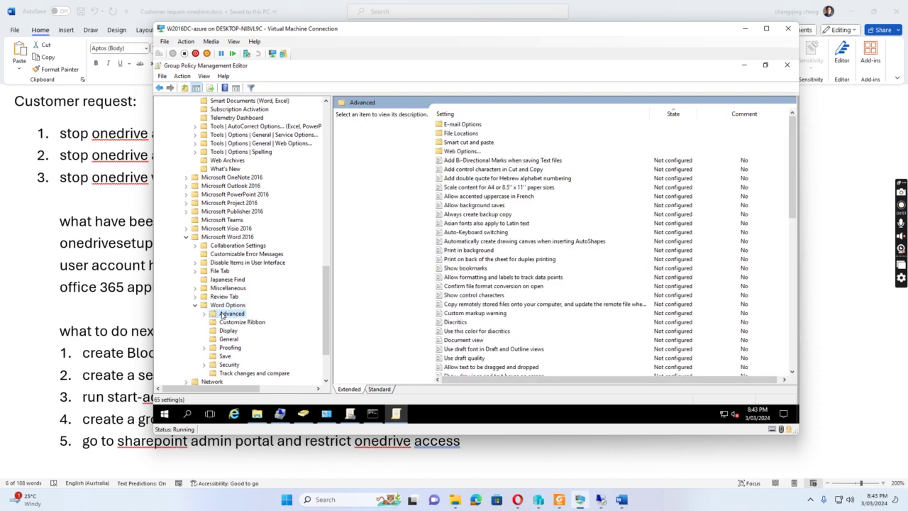
double_click(453, 134)
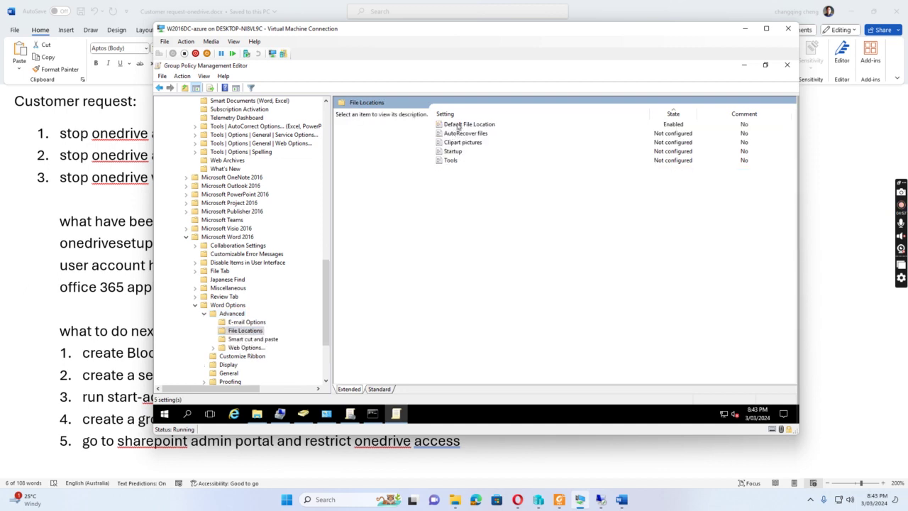
double_click(460, 125)
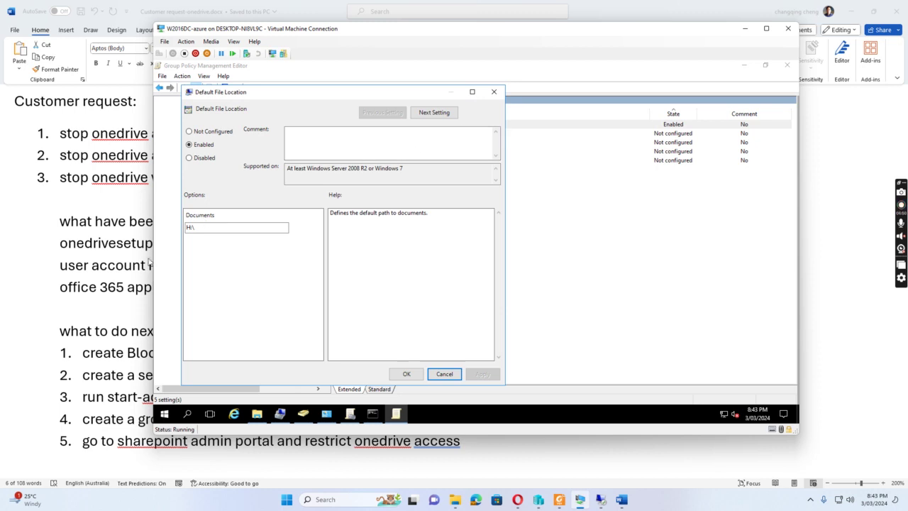
Step: Review Access 2016's General > Default database folder policy (Enabled) and cancel without changes
click(443, 374)
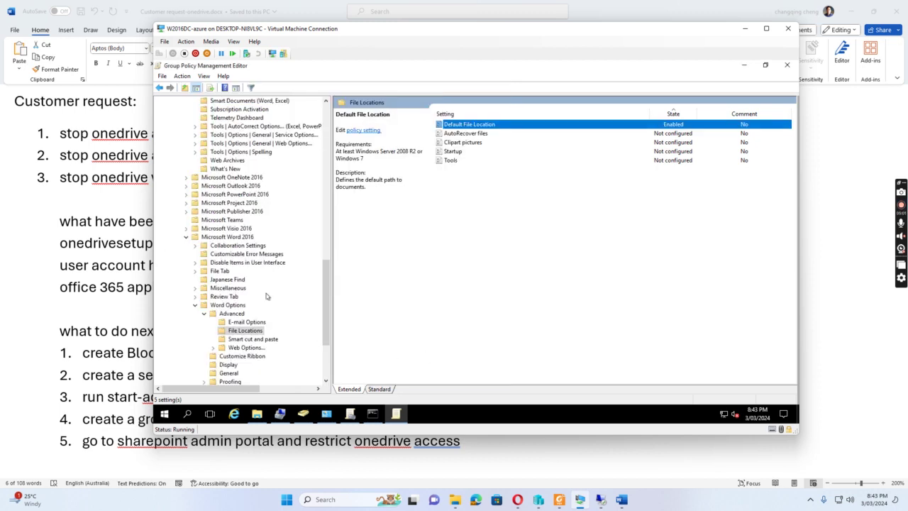
drag(326, 281, 304, 142)
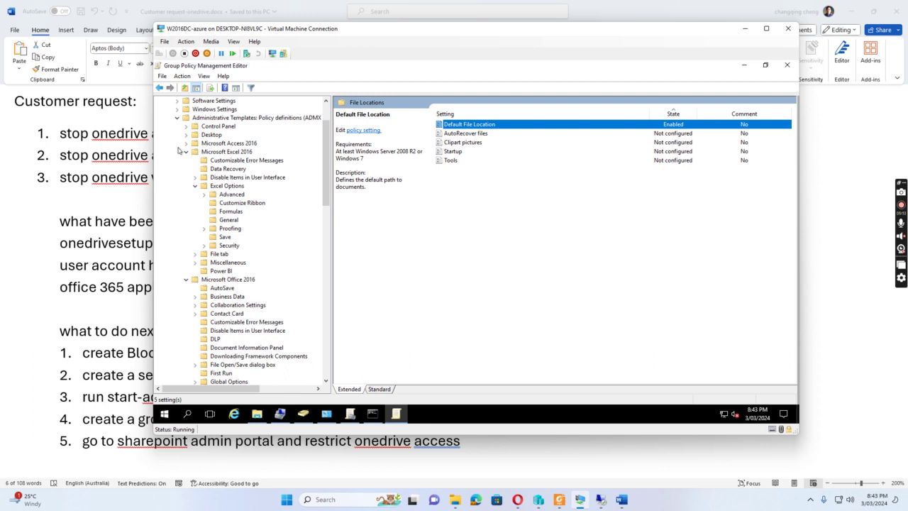
click(185, 143)
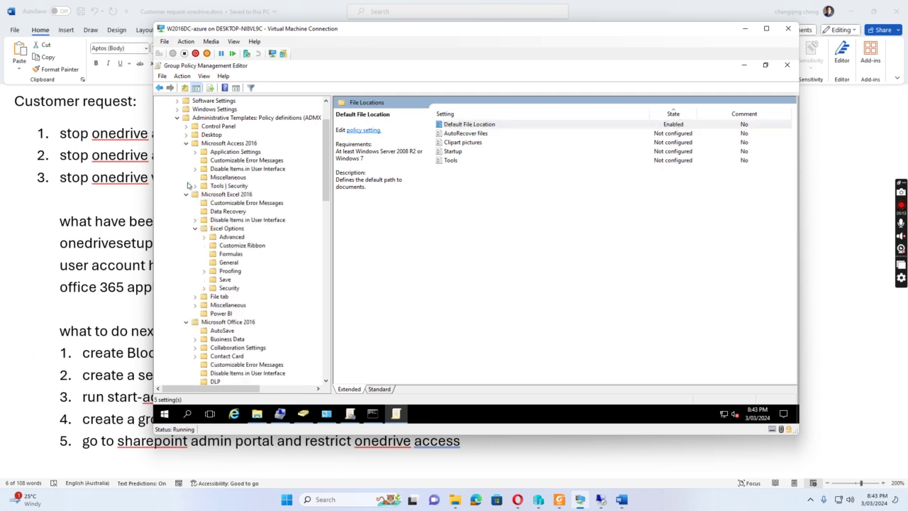
click(213, 177)
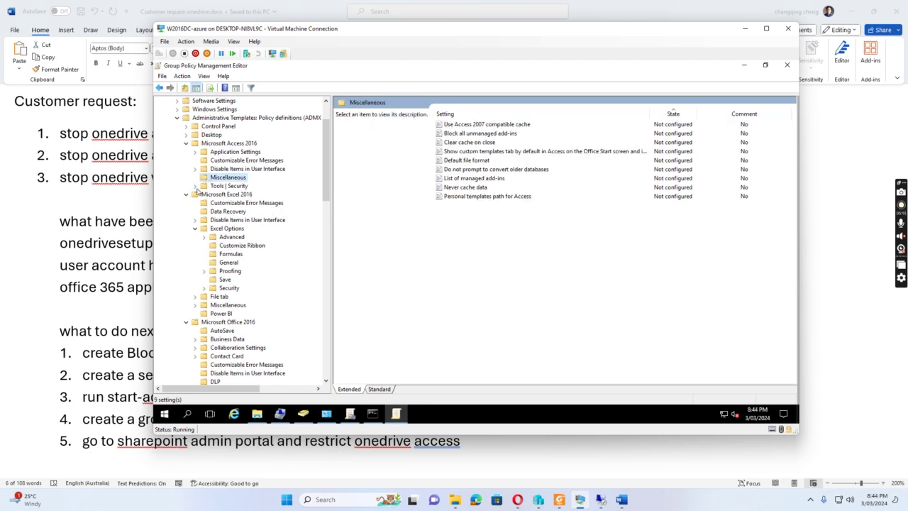
click(196, 187)
click(217, 186)
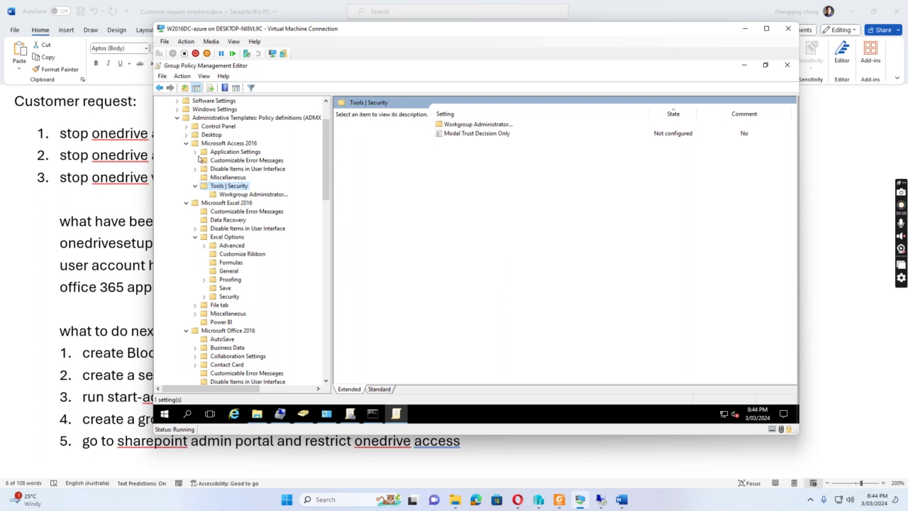
click(196, 152)
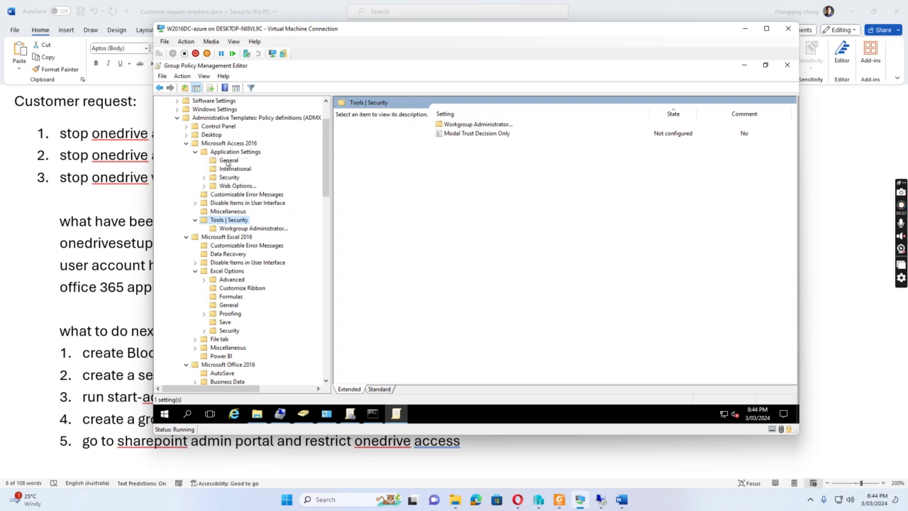
click(226, 162)
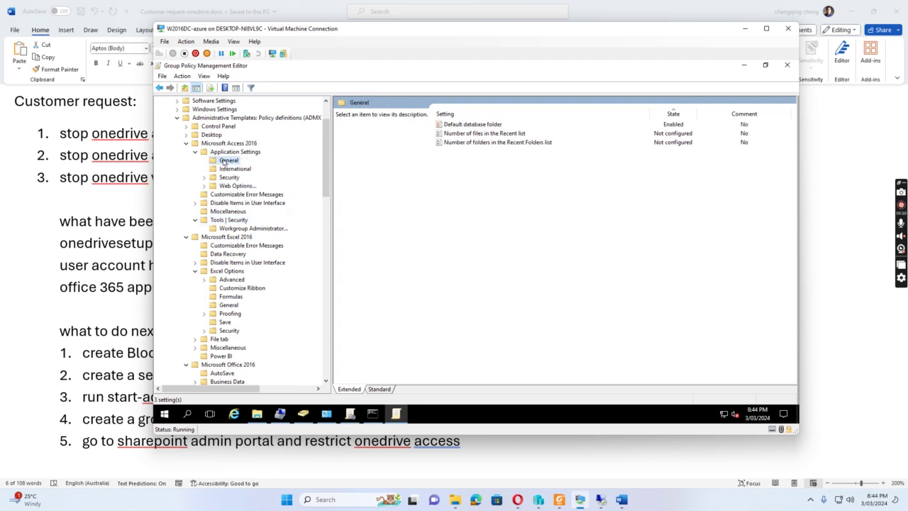
double_click(475, 125)
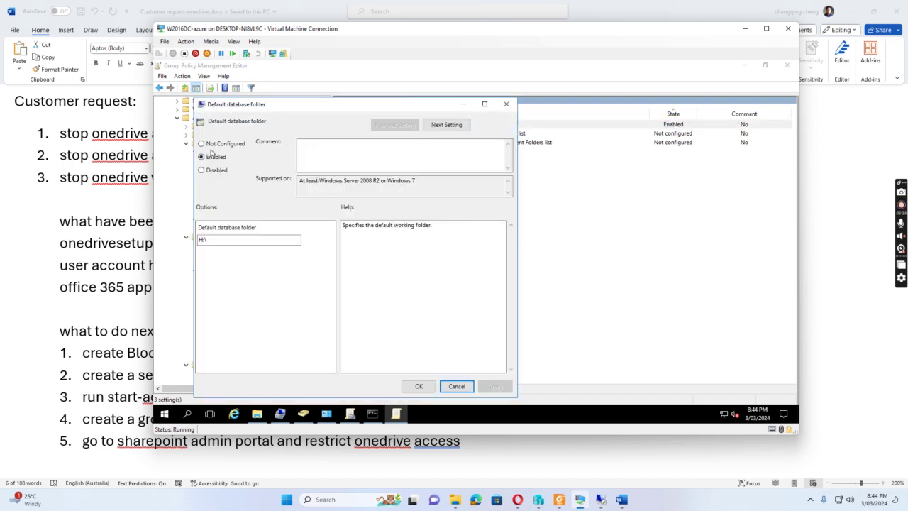
click(457, 386)
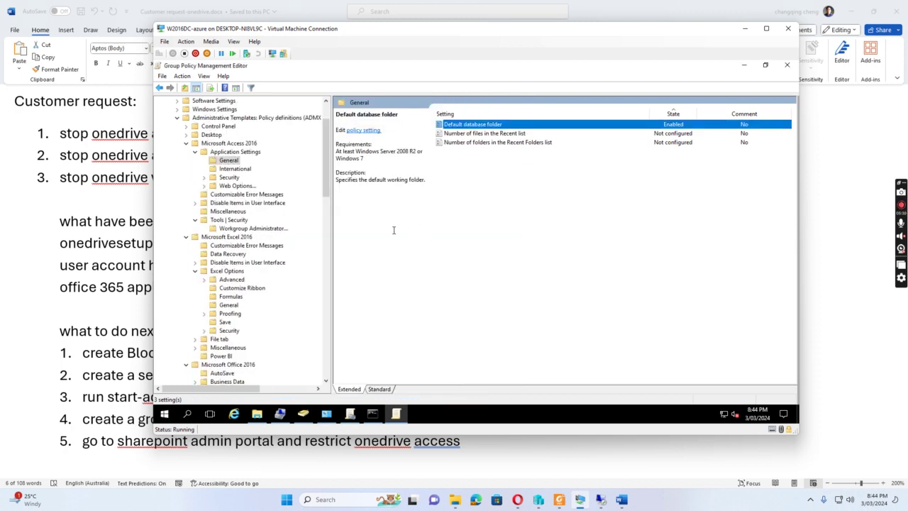
drag(327, 154, 320, 146)
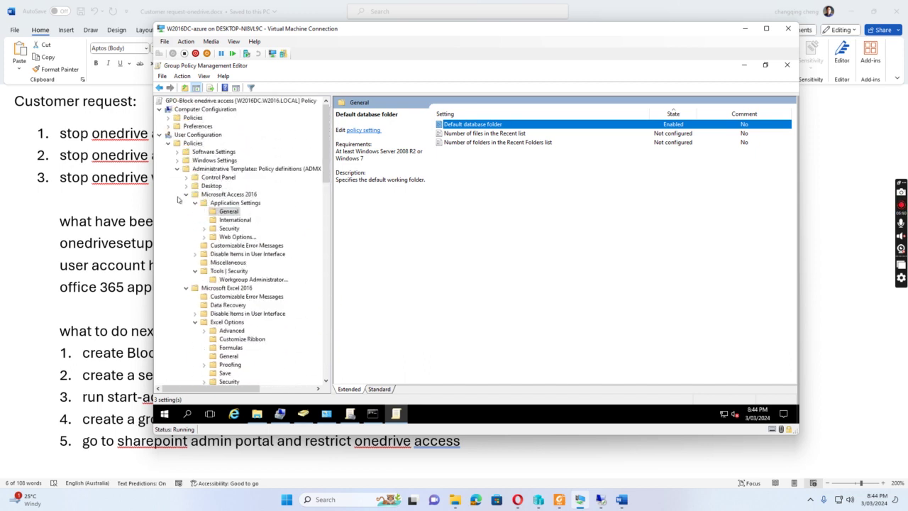
Step: Collapse the Office 2016 folders and show the Windows Components System policies
click(186, 195)
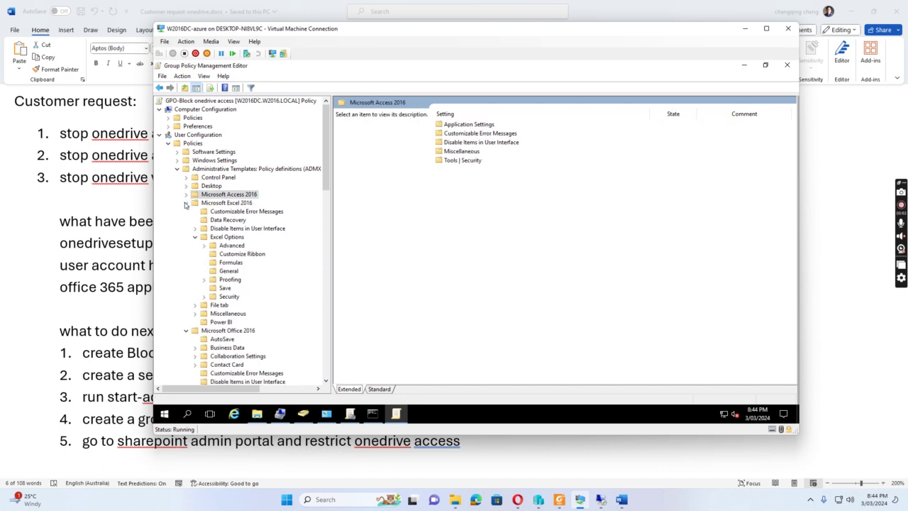
click(185, 203)
click(186, 212)
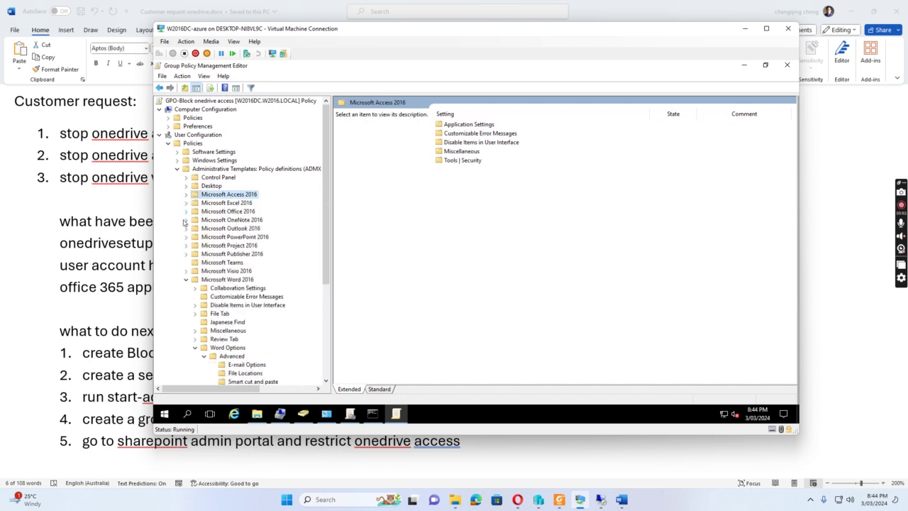
click(186, 279)
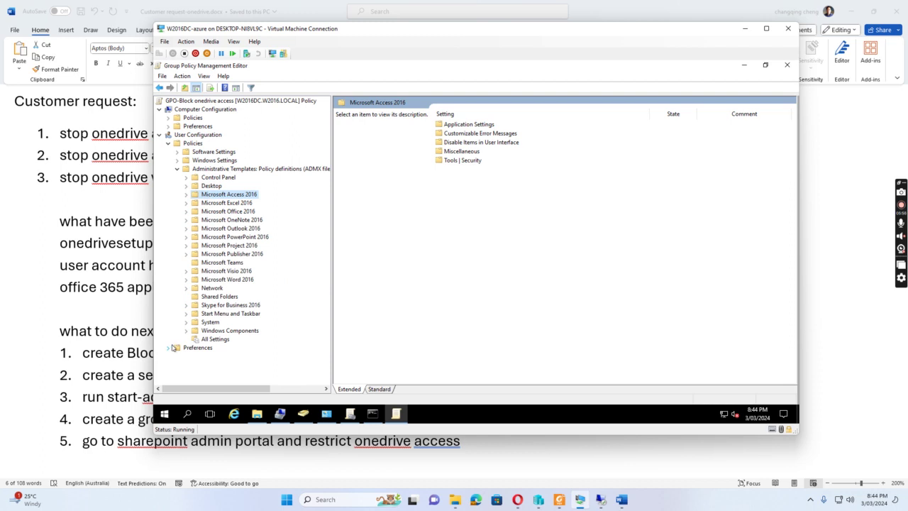
click(186, 331)
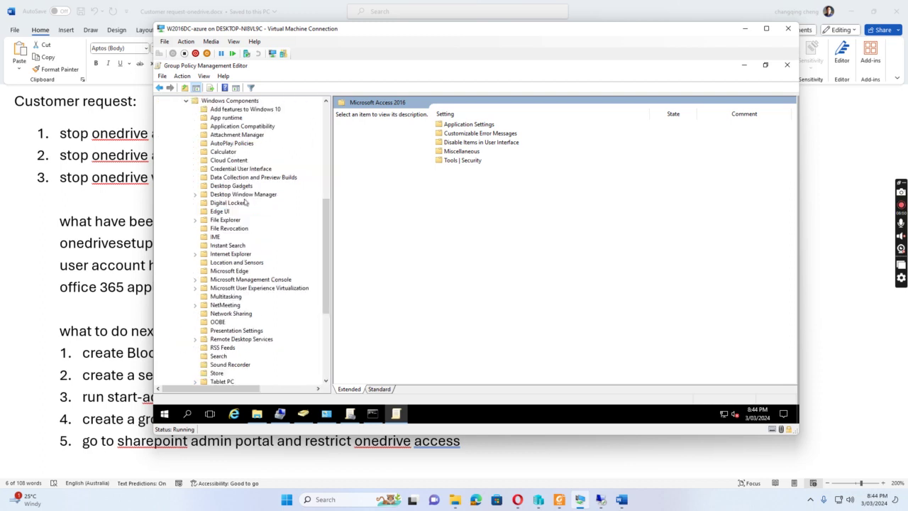
scroll(259, 201, up, 3)
click(208, 194)
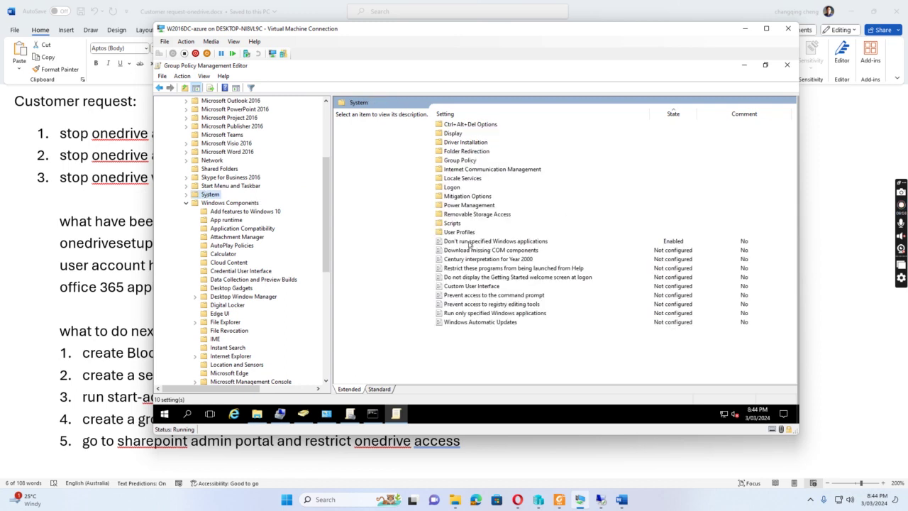
Step: Confirm 'Don't run specified Windows applications' is Enabled with onedrive.exe disallowed
double_click(469, 242)
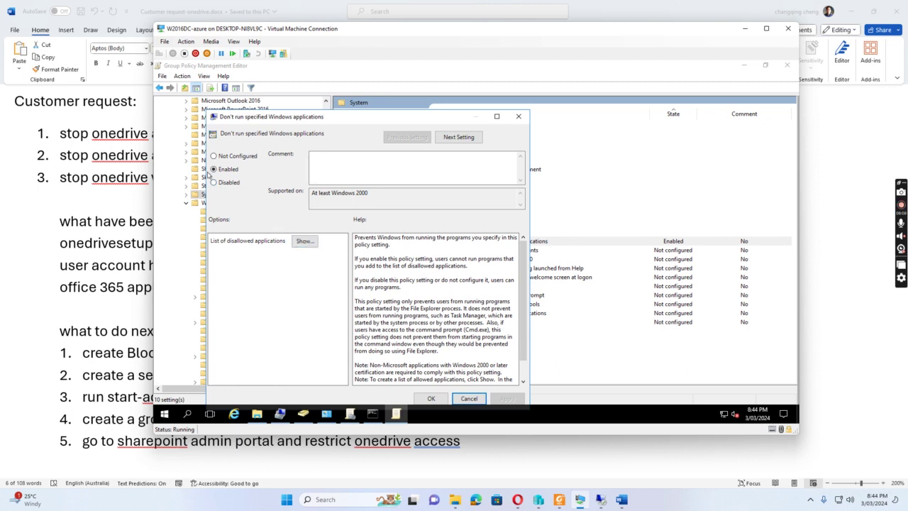
click(304, 242)
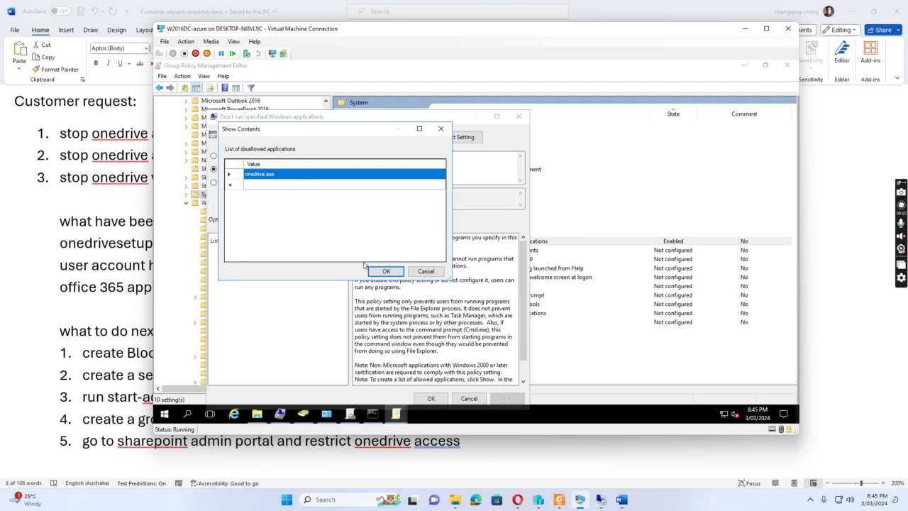
click(386, 271)
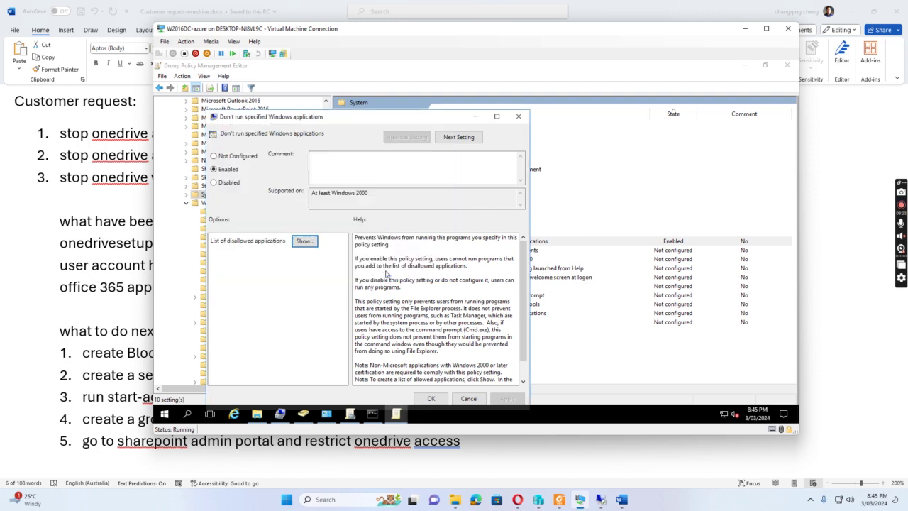
click(518, 117)
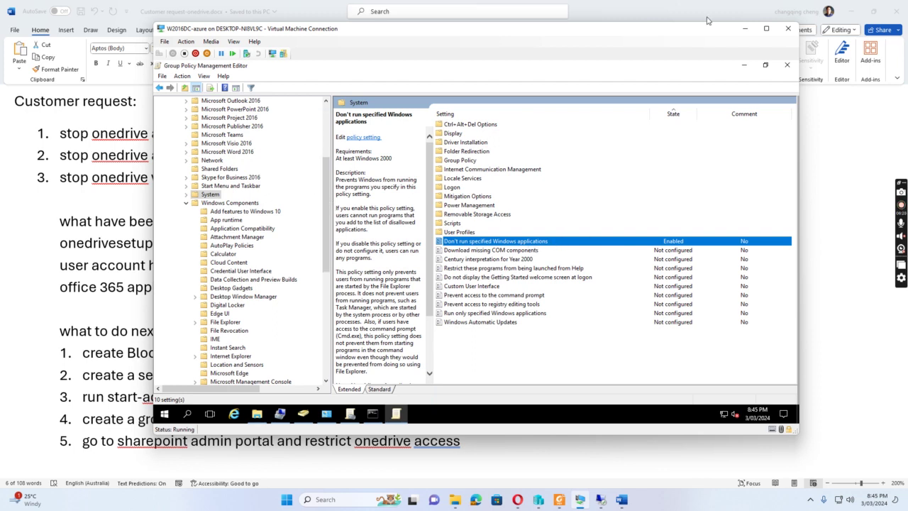
Step: Minimize Word and open the SharePoint admin center from the Microsoft 365 admin center in Opera
click(848, 12)
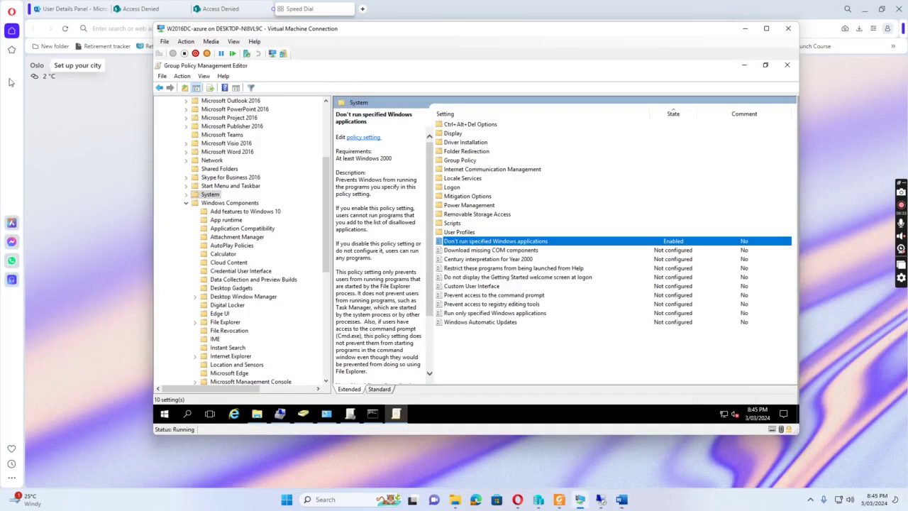
click(71, 6)
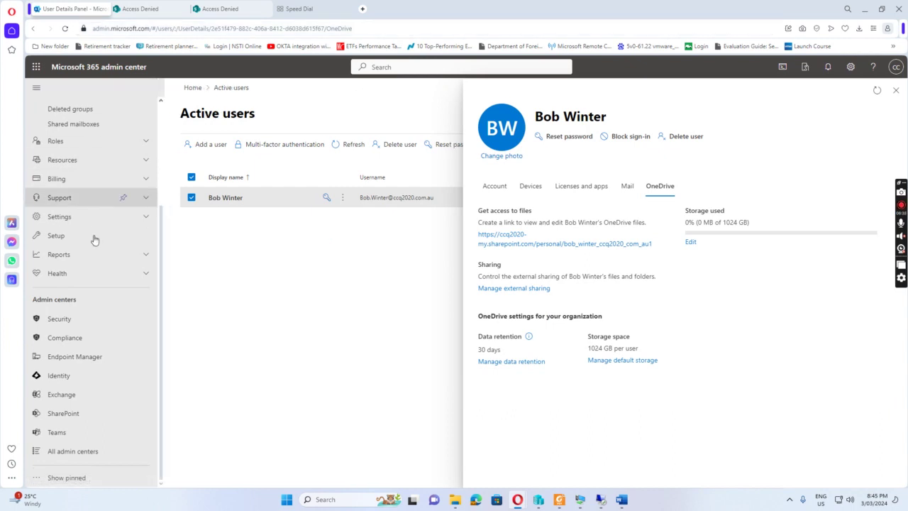
click(64, 414)
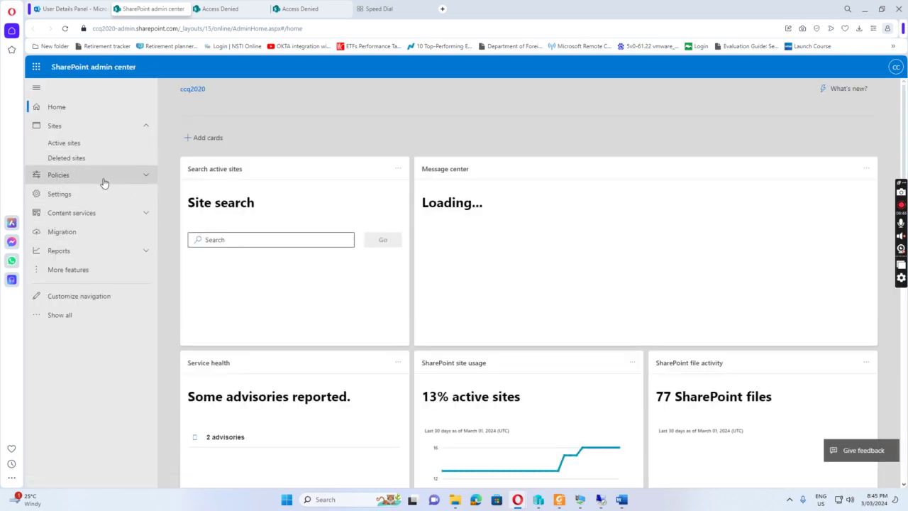
Step: Review SharePoint Access control: OneDrive access is limited to AG-OneDrive-Access-Group and global administrators
click(142, 181)
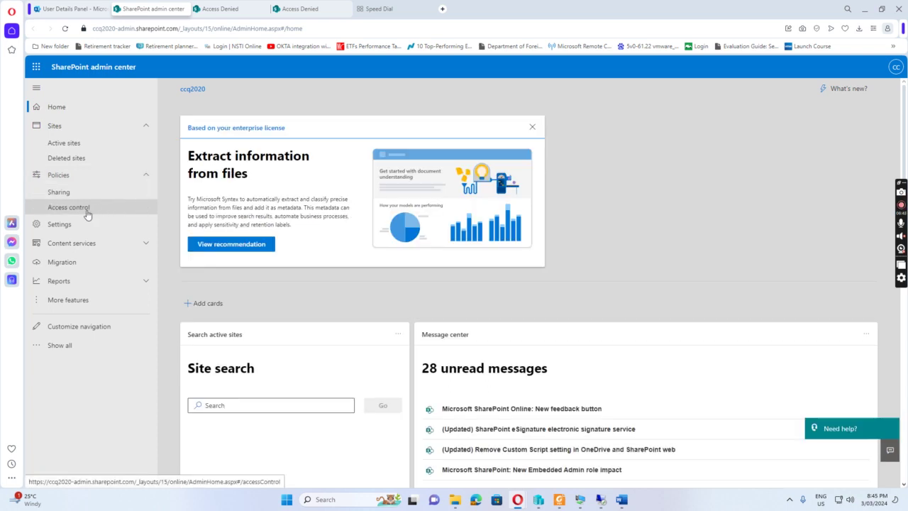
click(69, 211)
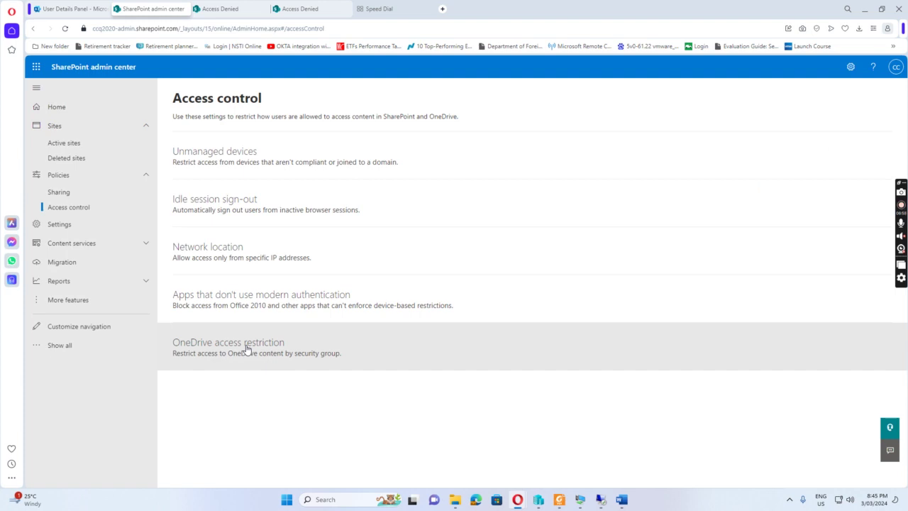
click(247, 349)
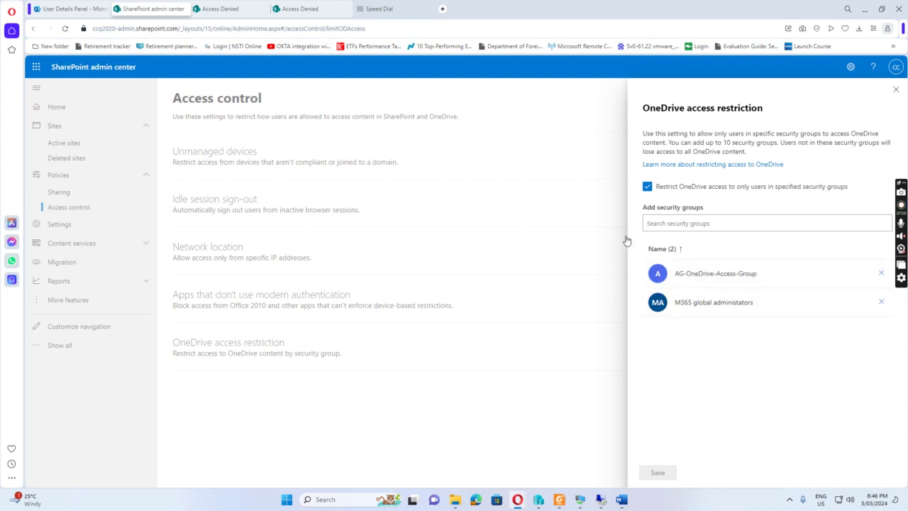
click(894, 90)
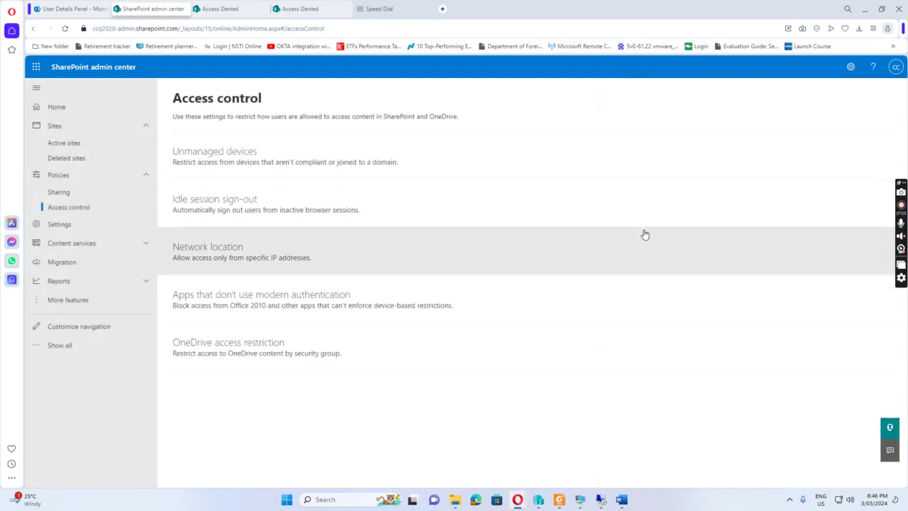
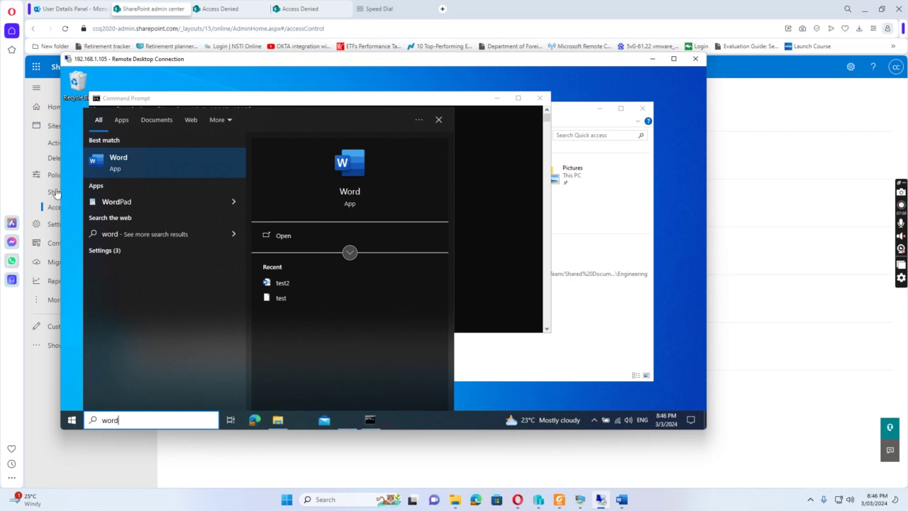
Step: Launch Word and save the document as 'test' on the H: drive, replacing the existing file
click(123, 160)
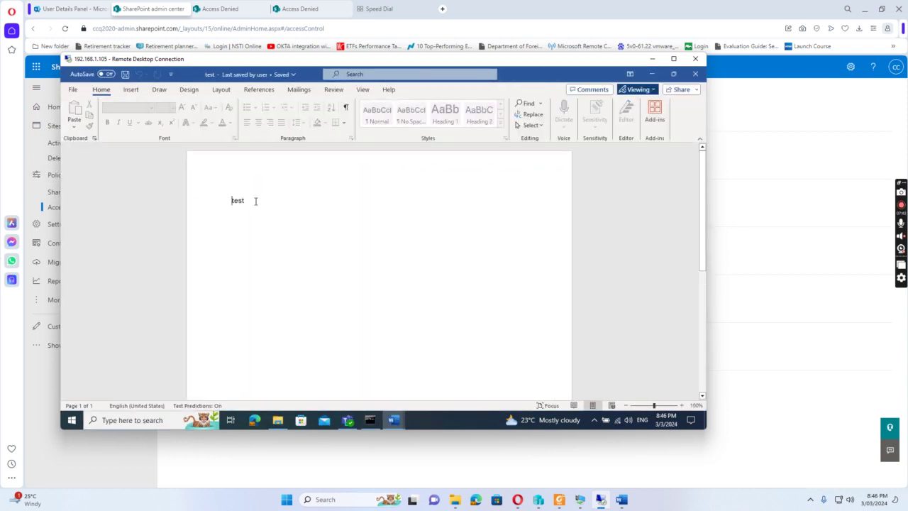
click(72, 89)
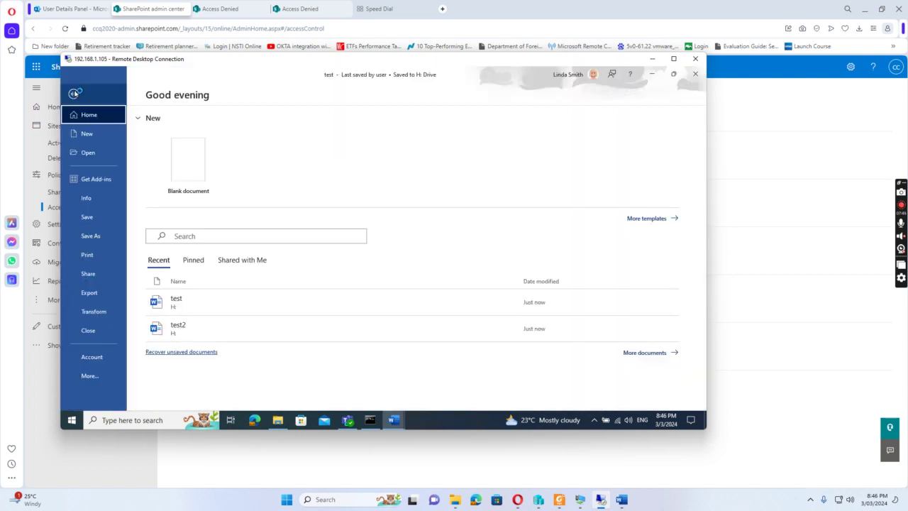
click(106, 237)
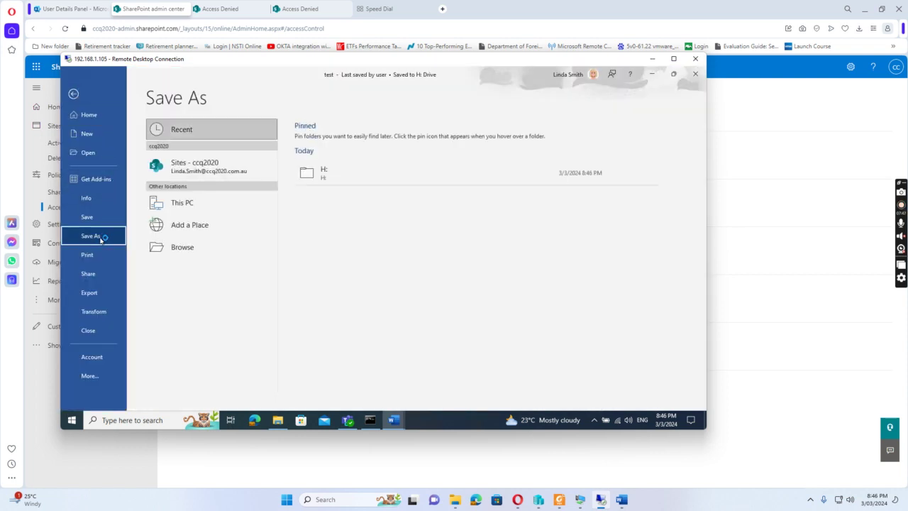
click(190, 247)
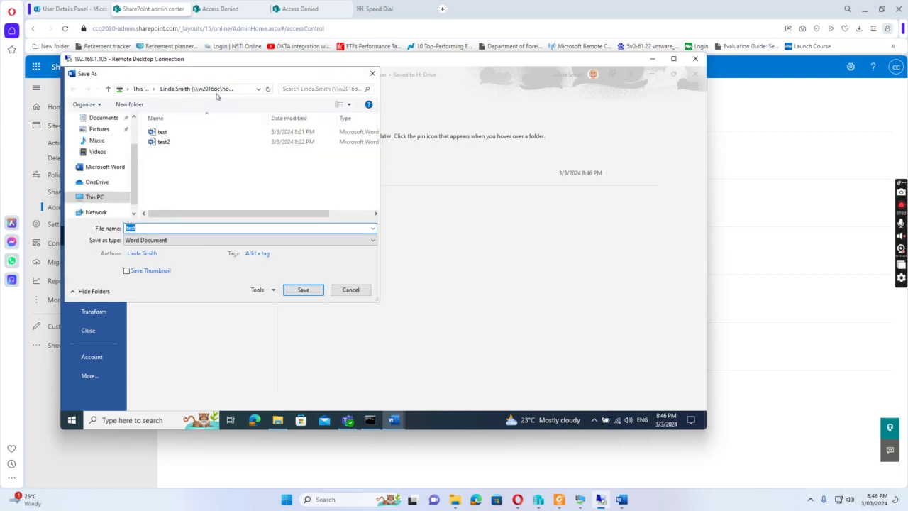
click(238, 91)
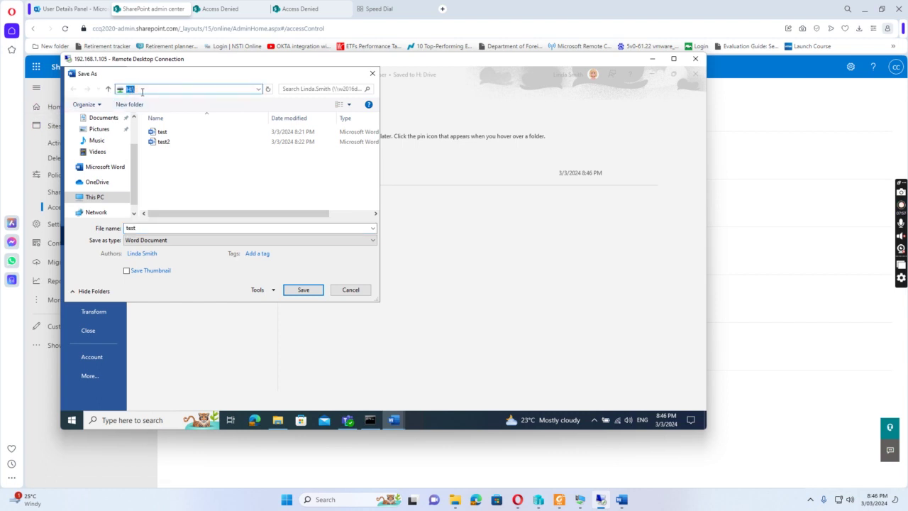
click(303, 290)
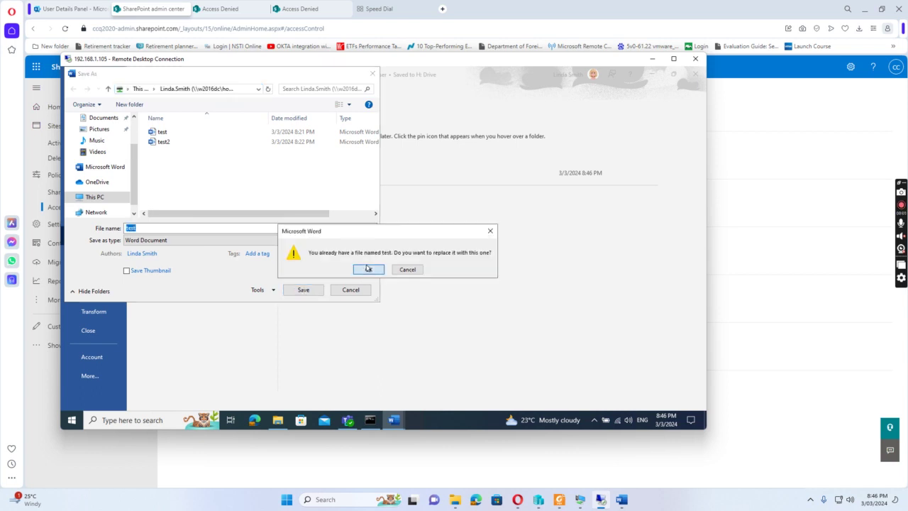
click(368, 269)
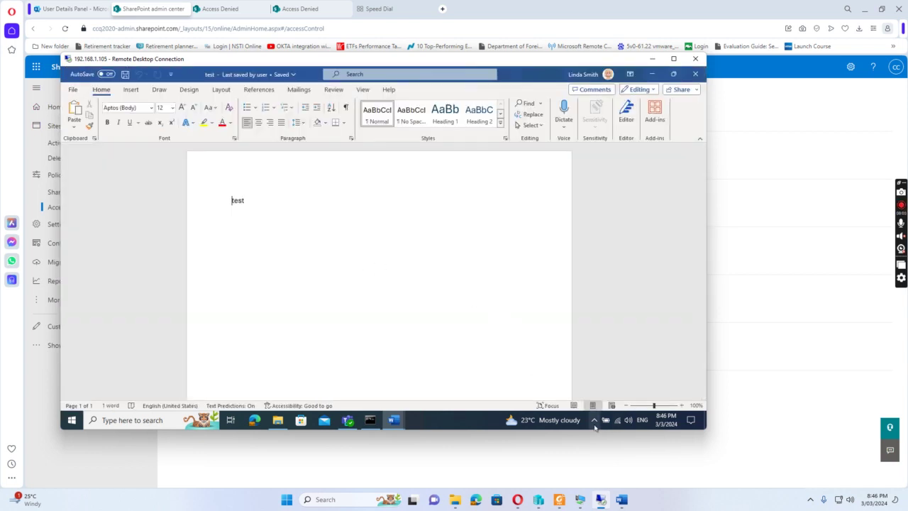
click(594, 422)
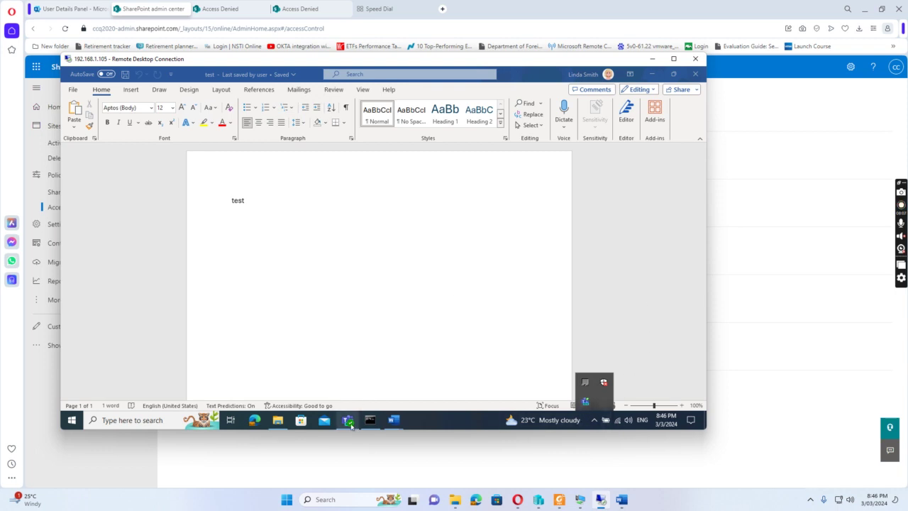
Step: In Edge, go to onedrive.microsoft.com and sign in with the user's e-mail address
click(254, 421)
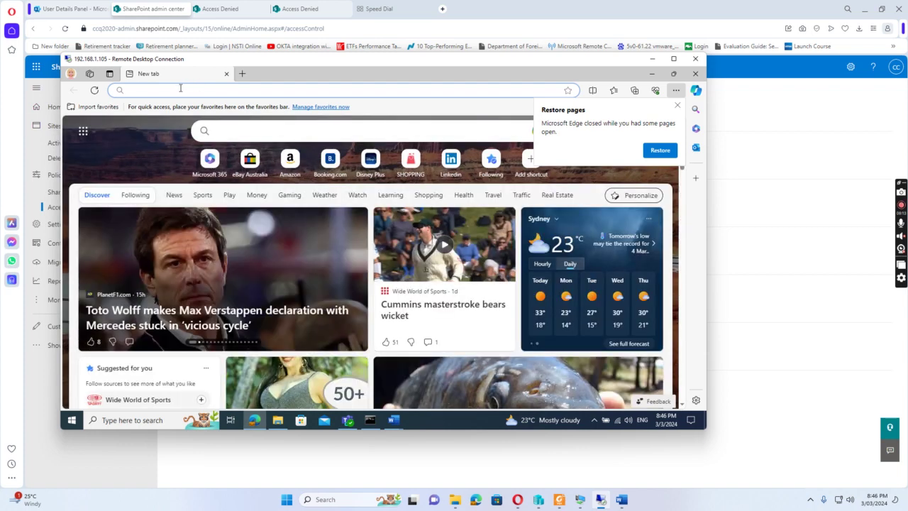
text(onedrive)
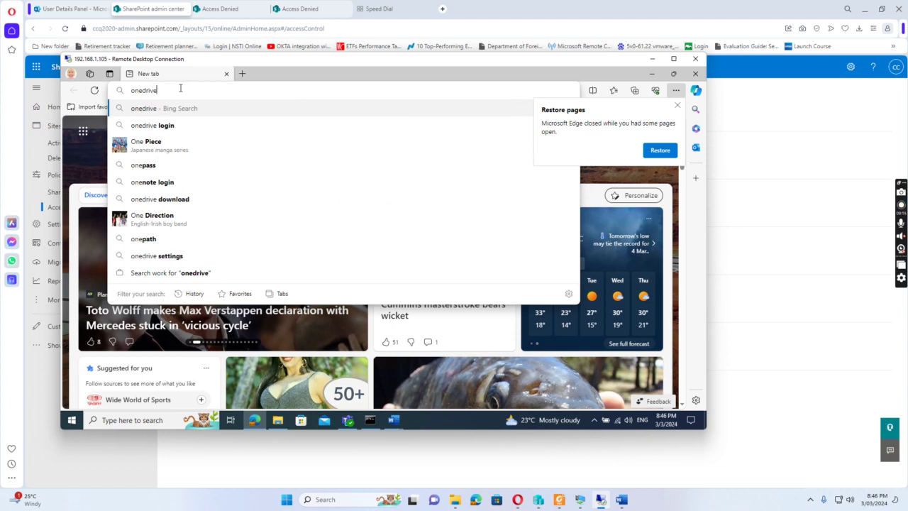
text(.microsoft.com)
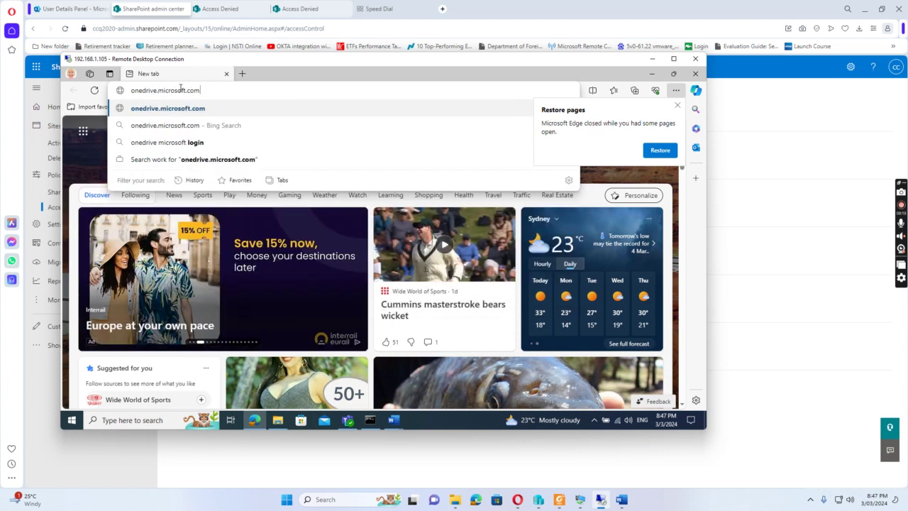
key(Return)
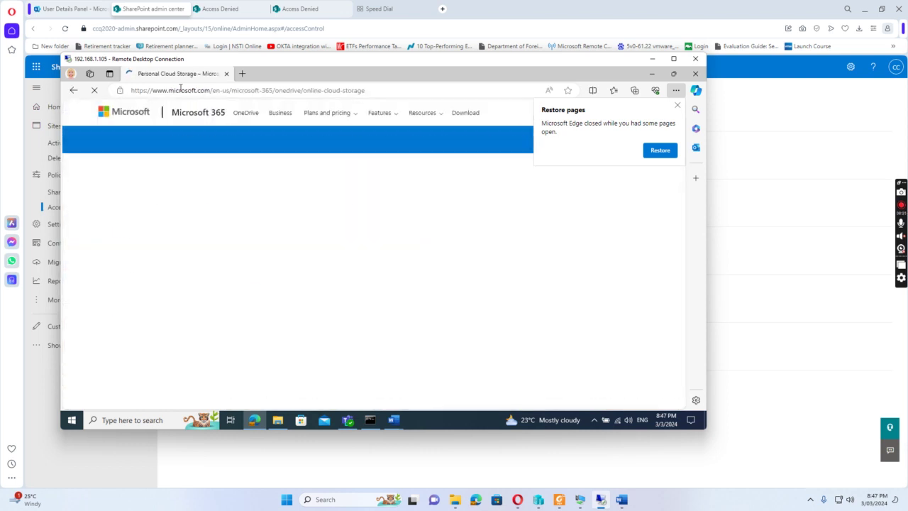
click(186, 292)
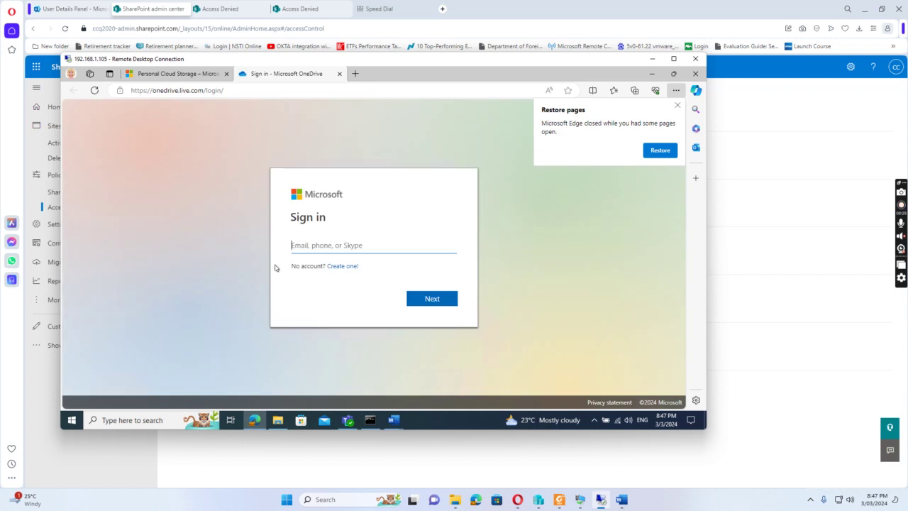
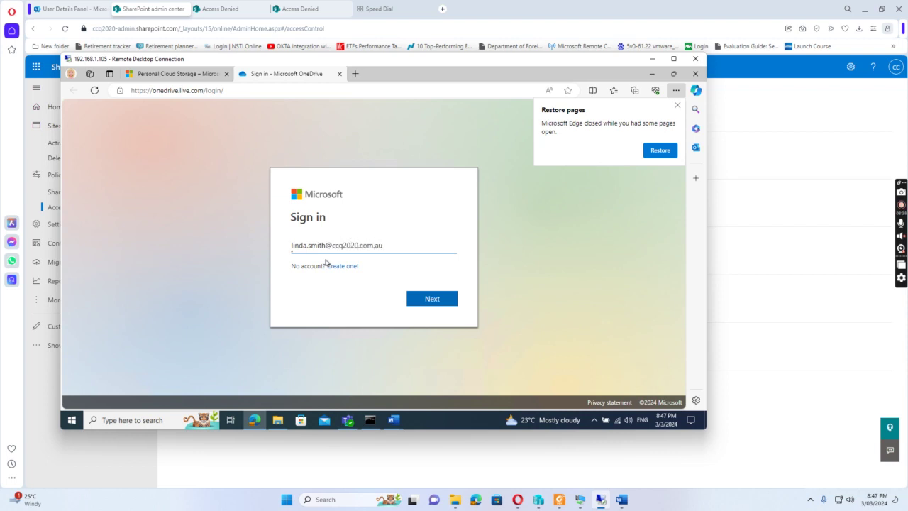
key(Return)
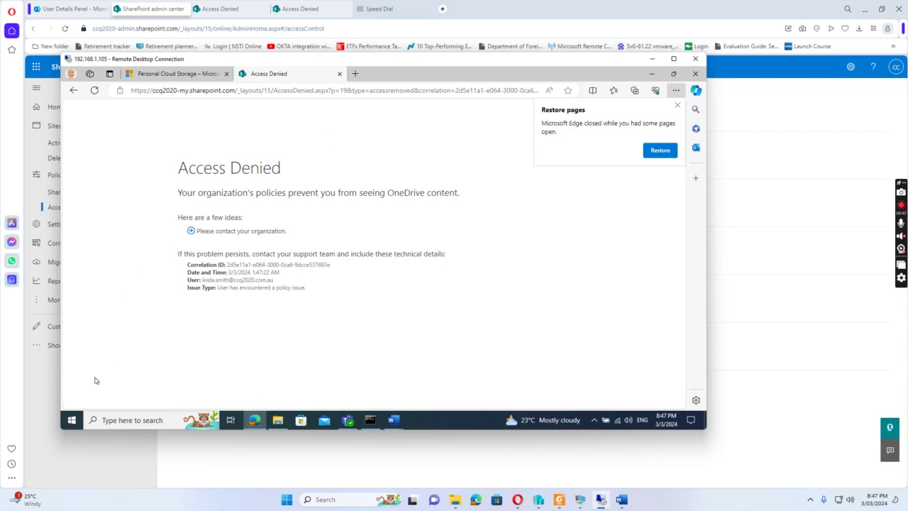
Step: Sign out of the current remote account, ignoring the apps still open
click(71, 422)
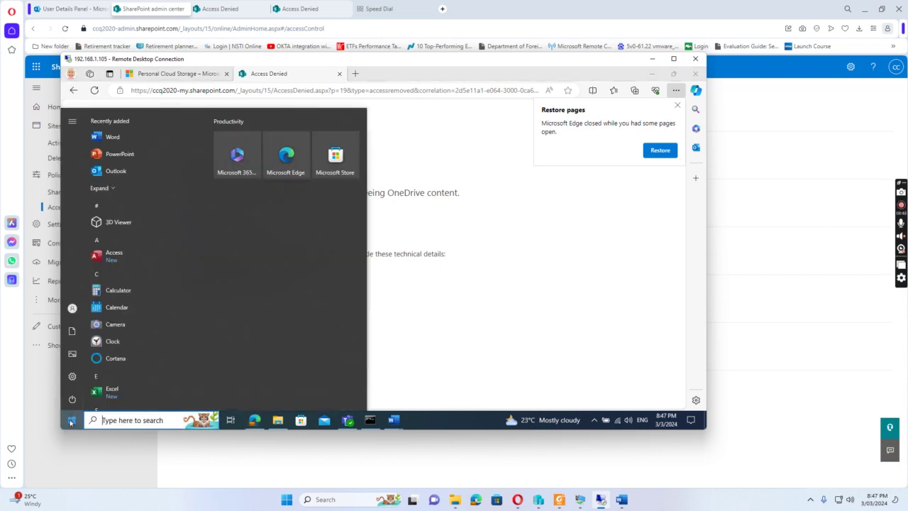
click(72, 310)
click(80, 288)
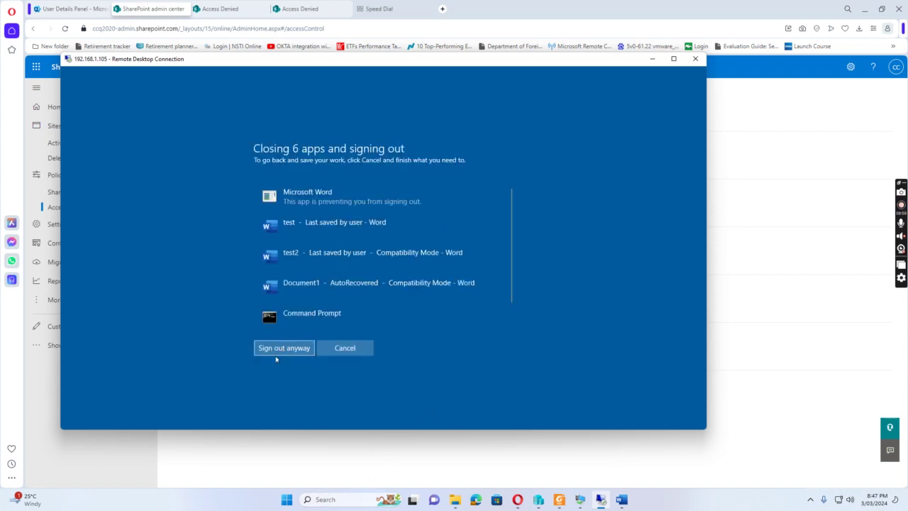
click(279, 347)
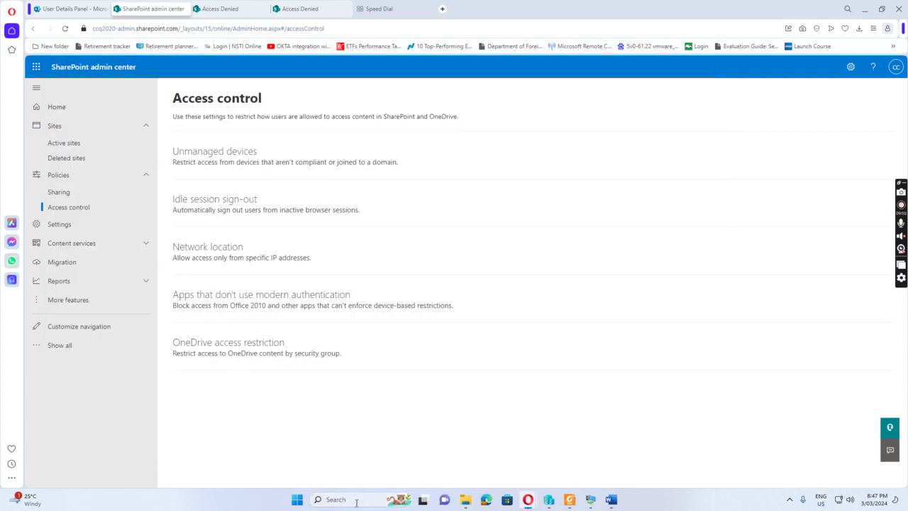
Step: Launch Remote Desktop Connection via mstsc and connect to 192.168.1.105, trusting the connection
click(356, 499)
text(mstsc)
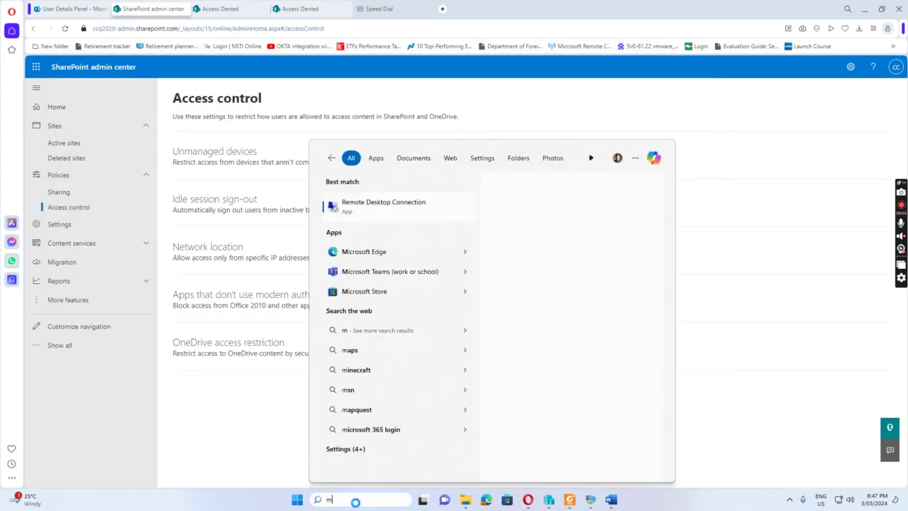
key(Return)
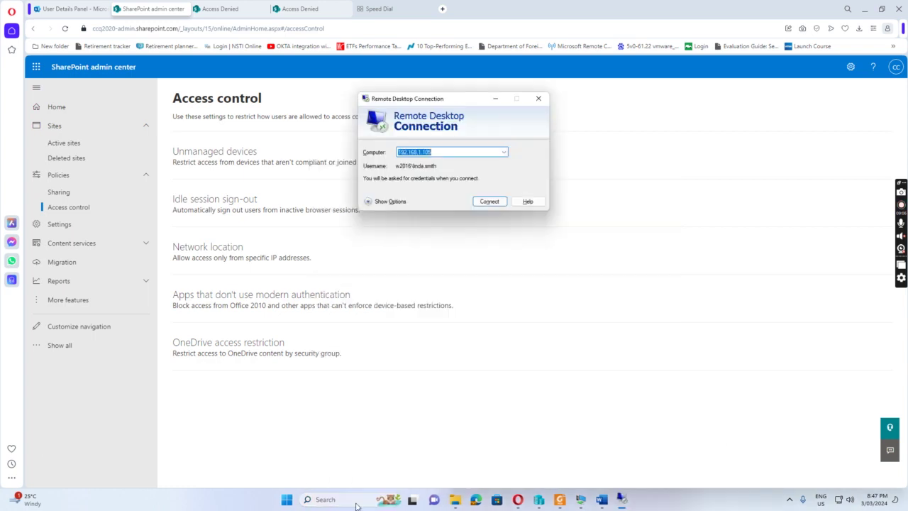
click(491, 203)
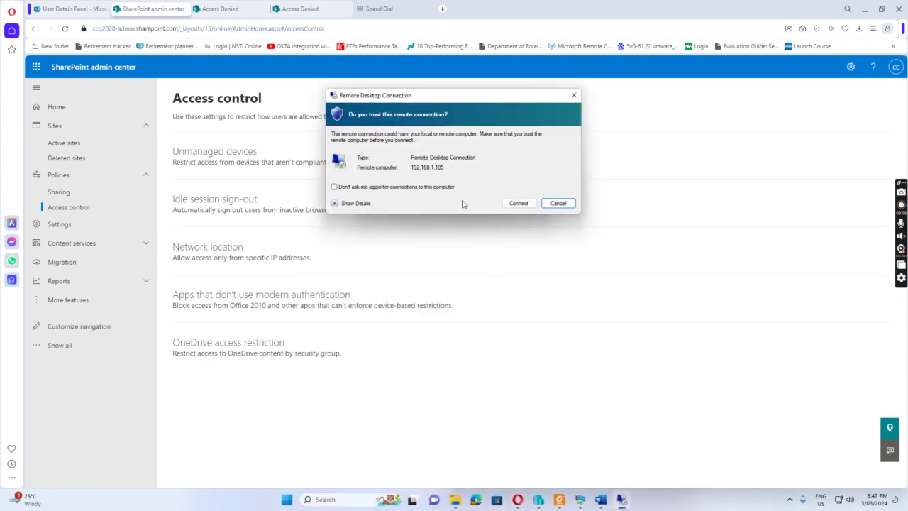
click(519, 203)
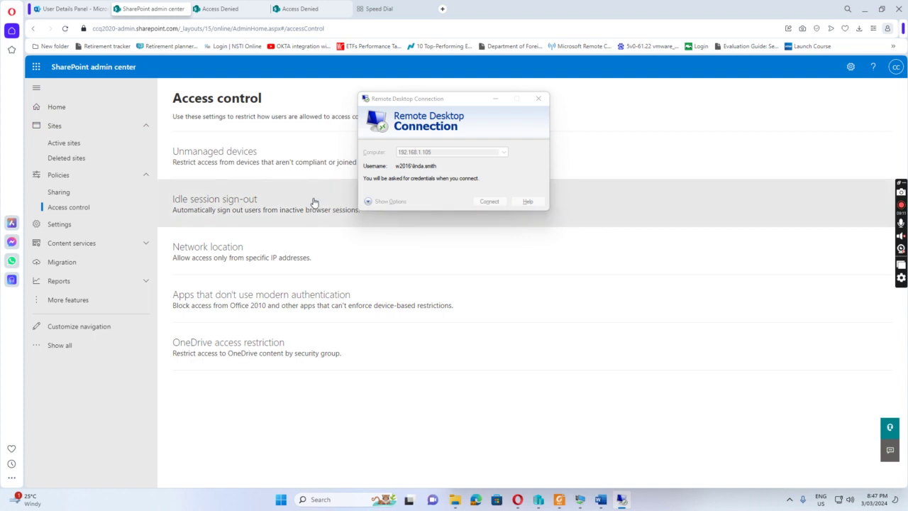
Step: Sign in with a different account, entering the second user's domain username and password
click(376, 210)
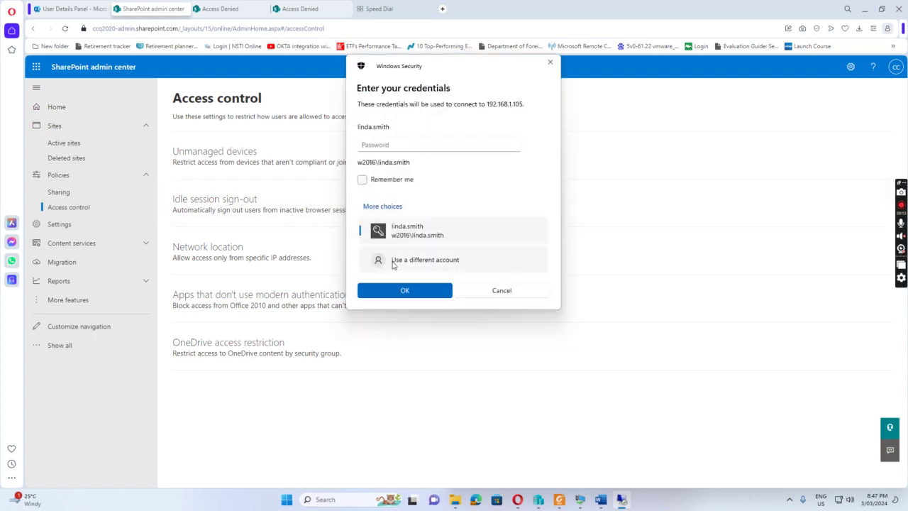
click(399, 260)
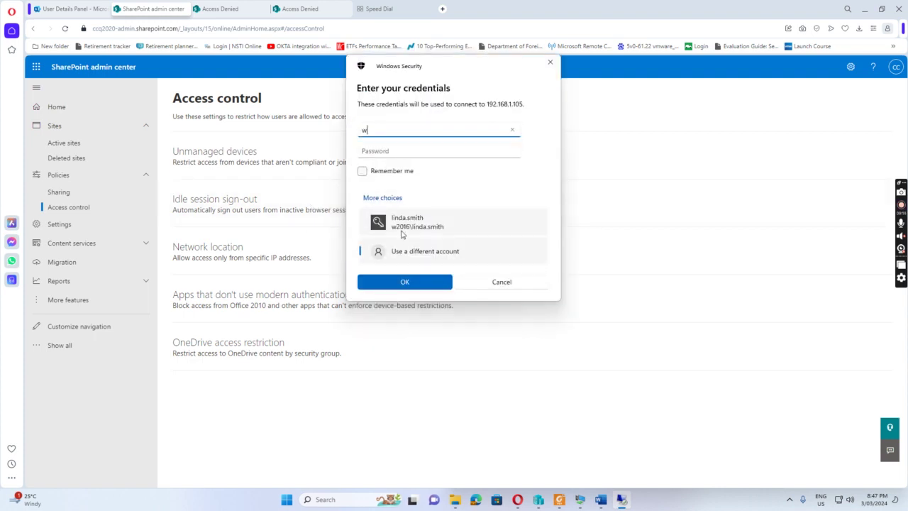
key(Tab)
text(P)
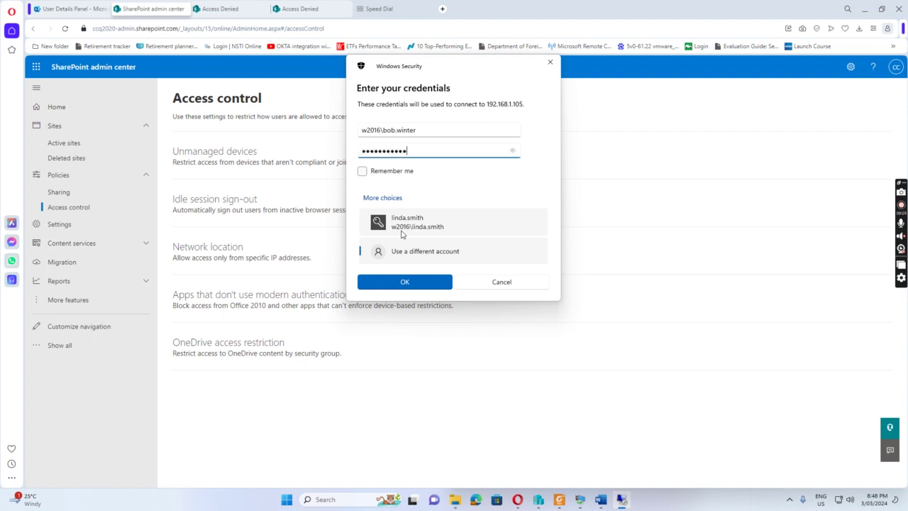
key(Return)
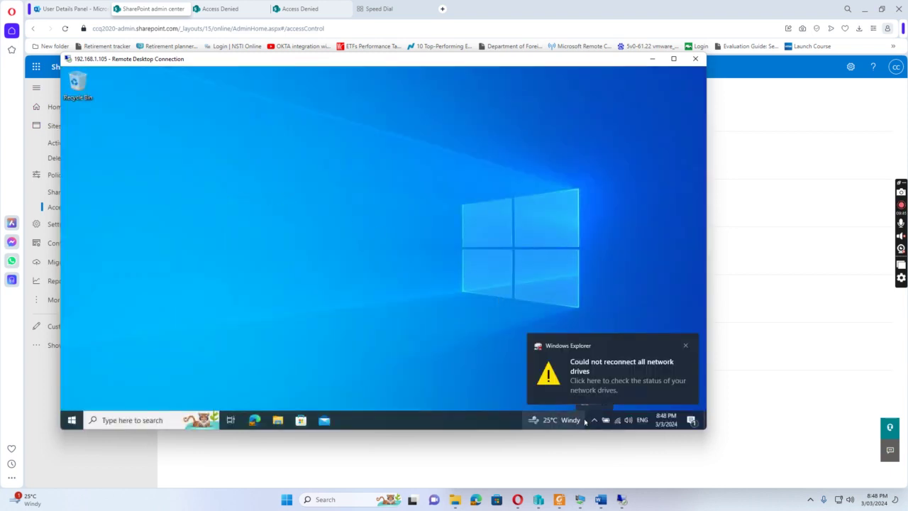
Step: Open Edge in the new session and load the OneDrive website
mouse_move(568, 420)
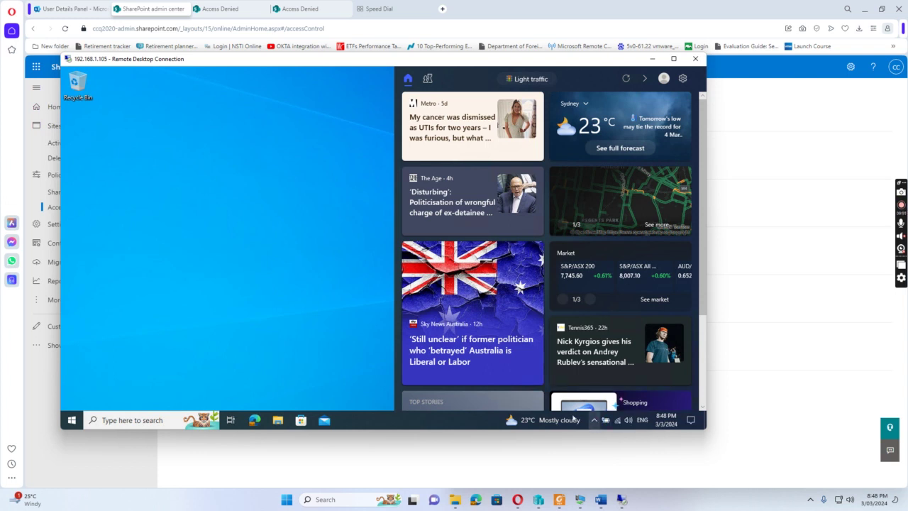
click(646, 81)
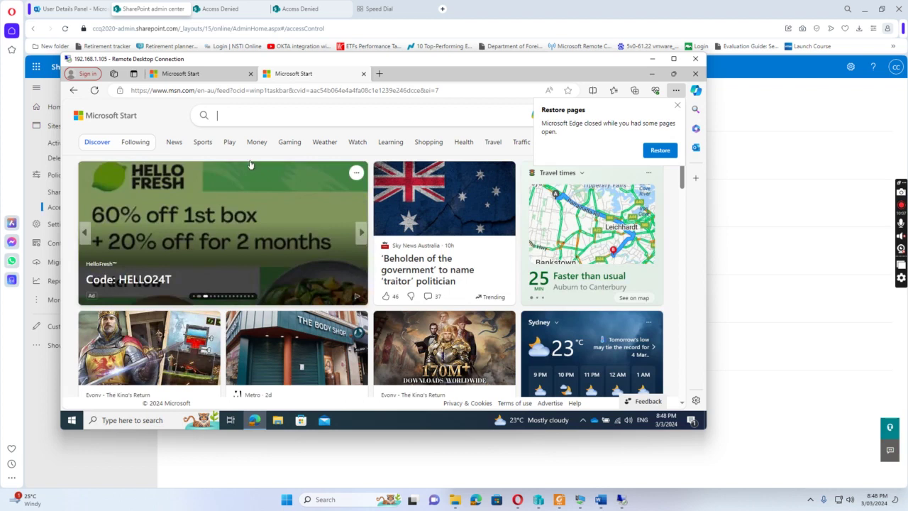
click(226, 90)
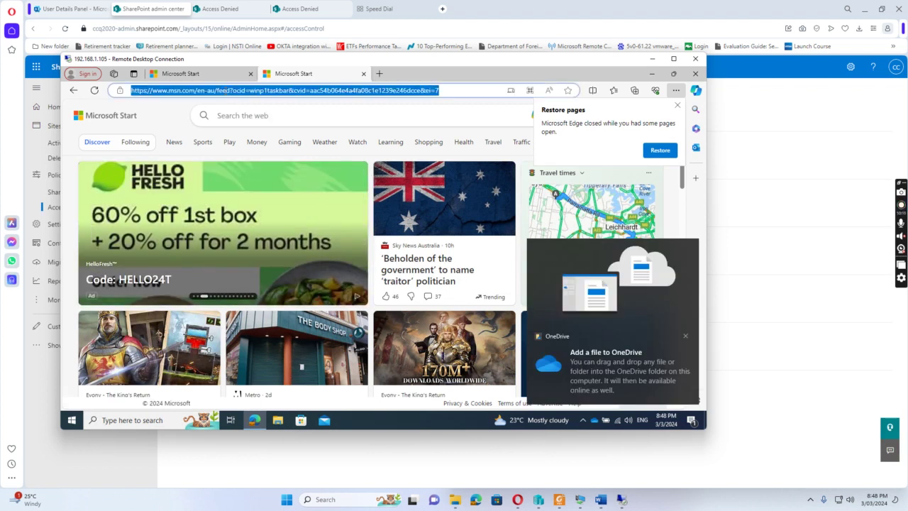
text(one)
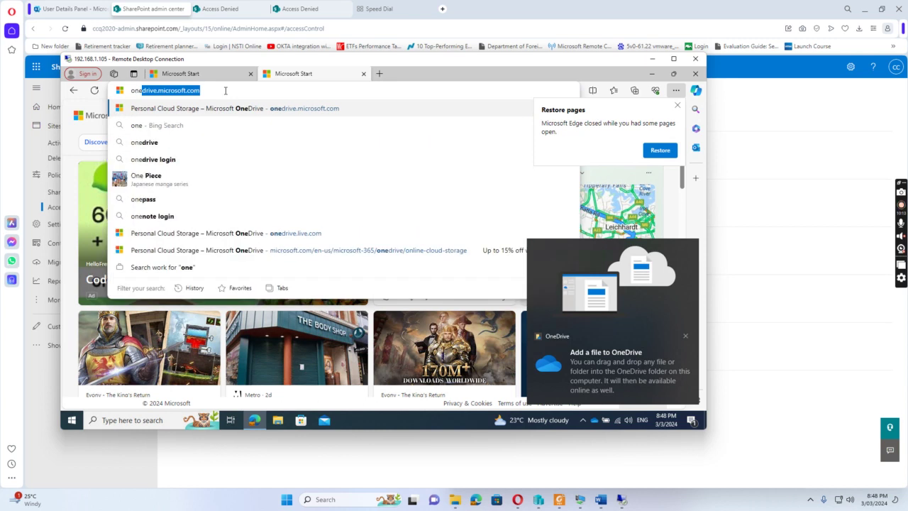
key(Return)
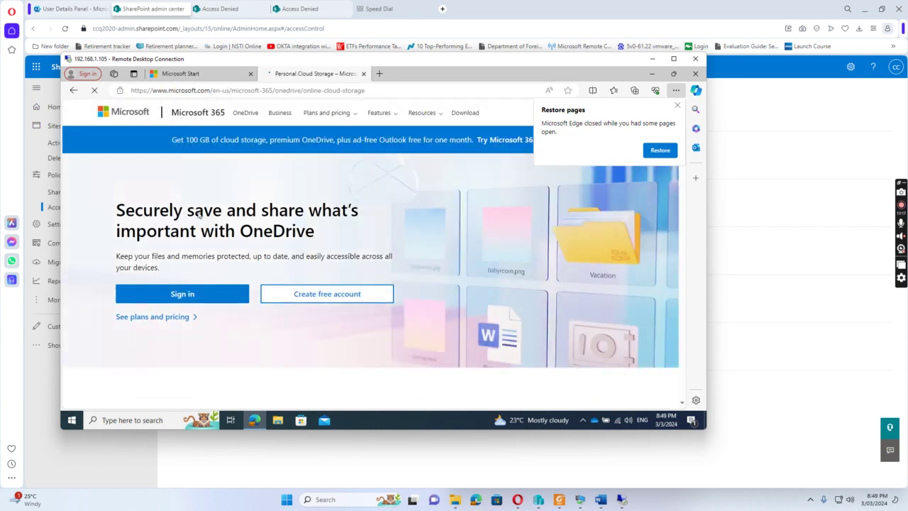
Step: Start the OneDrive sign-in and submit the second user's suggested saved work e-mail
click(181, 295)
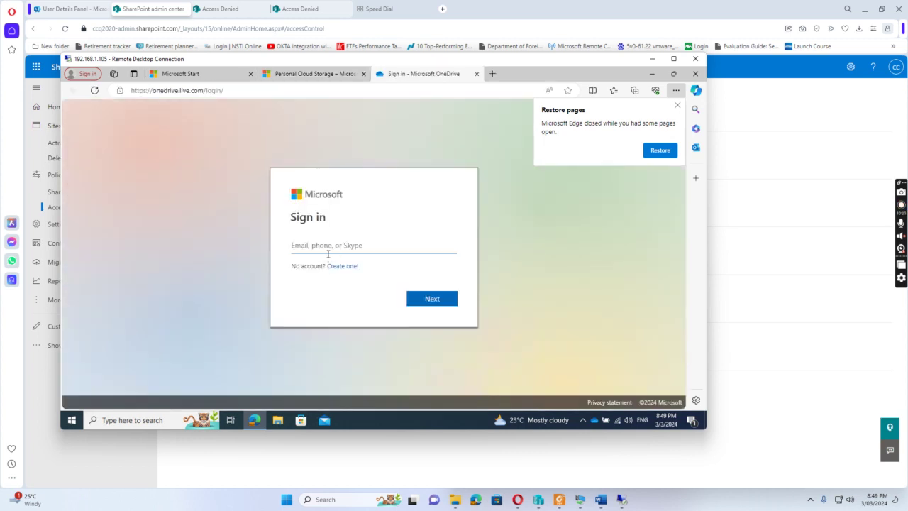
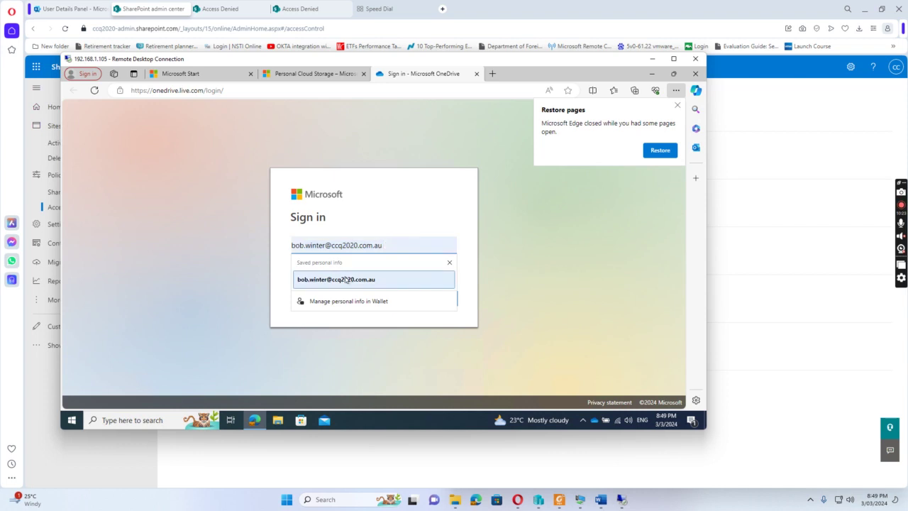
key(Tab)
click(444, 302)
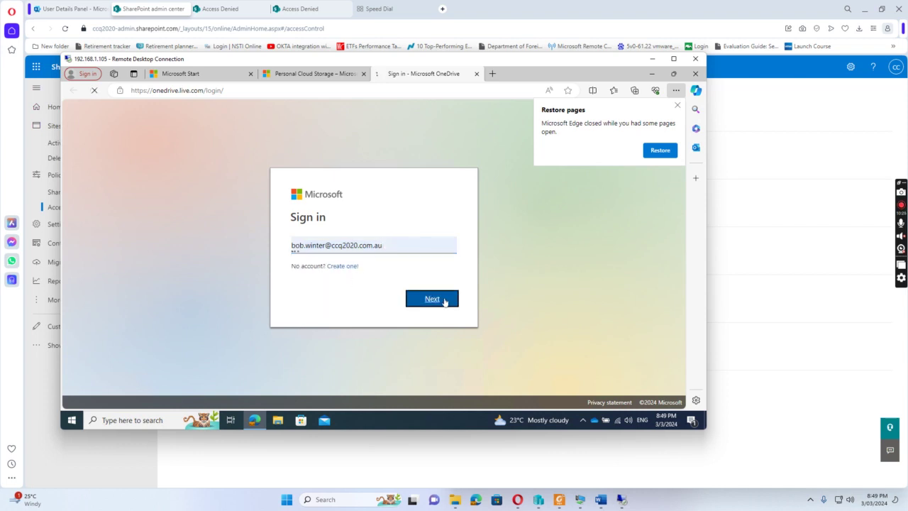